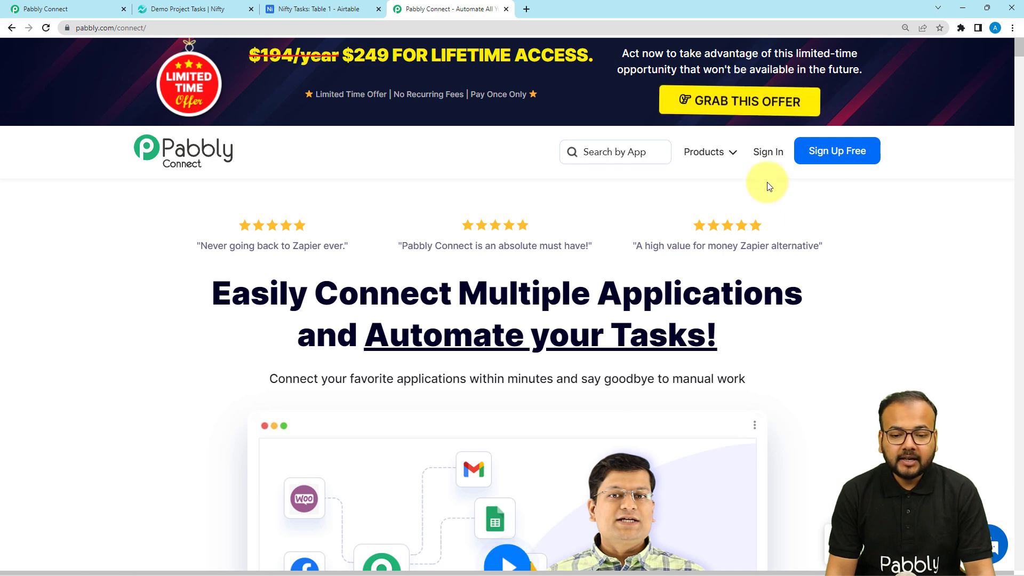
# Step: Create a workflow named "Airtable Records to Nifty Pm Tasks" from the Pabbly Connect dashboard
pyautogui.moveTo(712, 154)
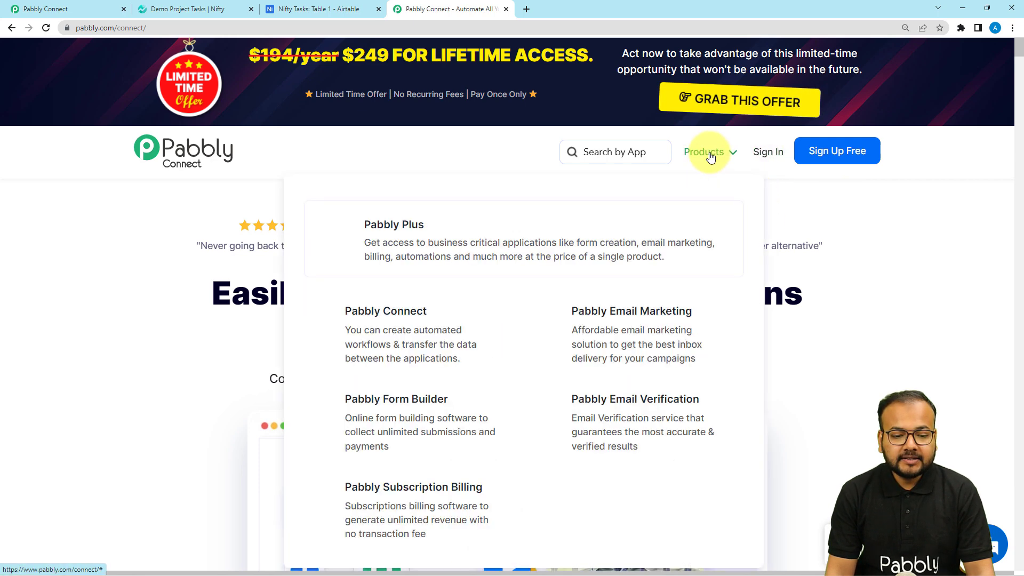
pyautogui.click(52, 10)
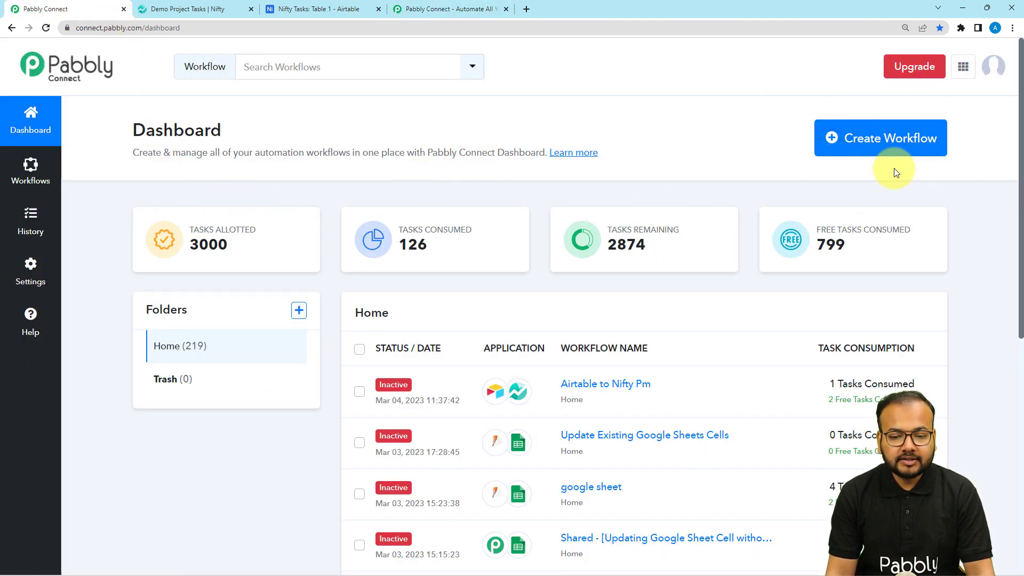
pyautogui.click(867, 153)
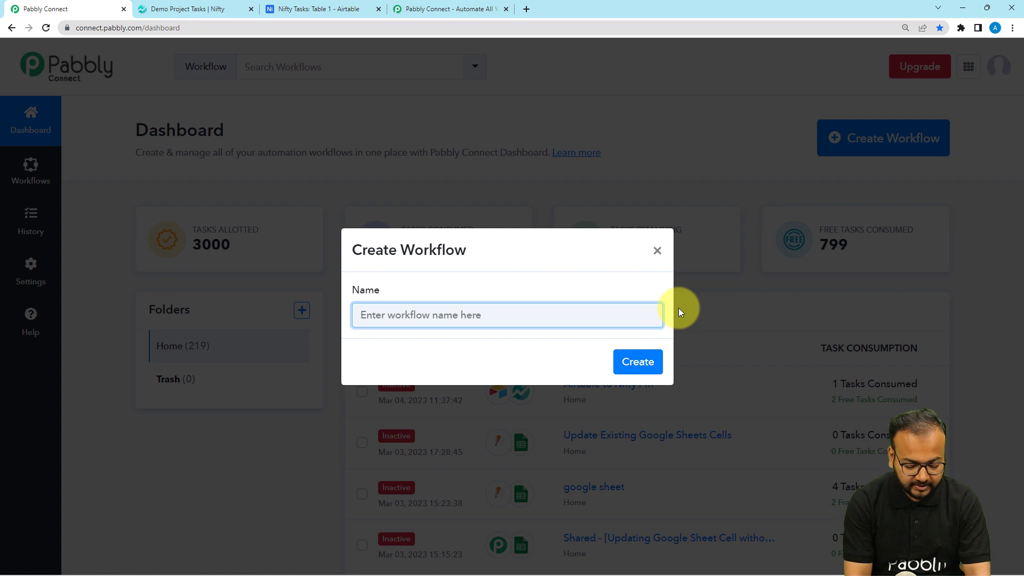
pyautogui.write('N')
pyautogui.press('BackSpace')
pyautogui.write('A')
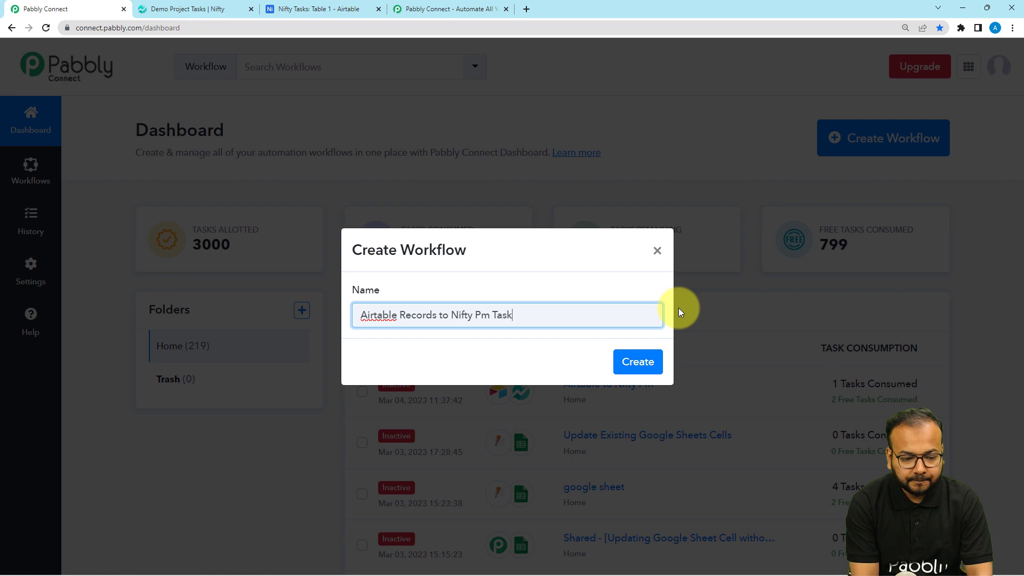
pyautogui.click(636, 363)
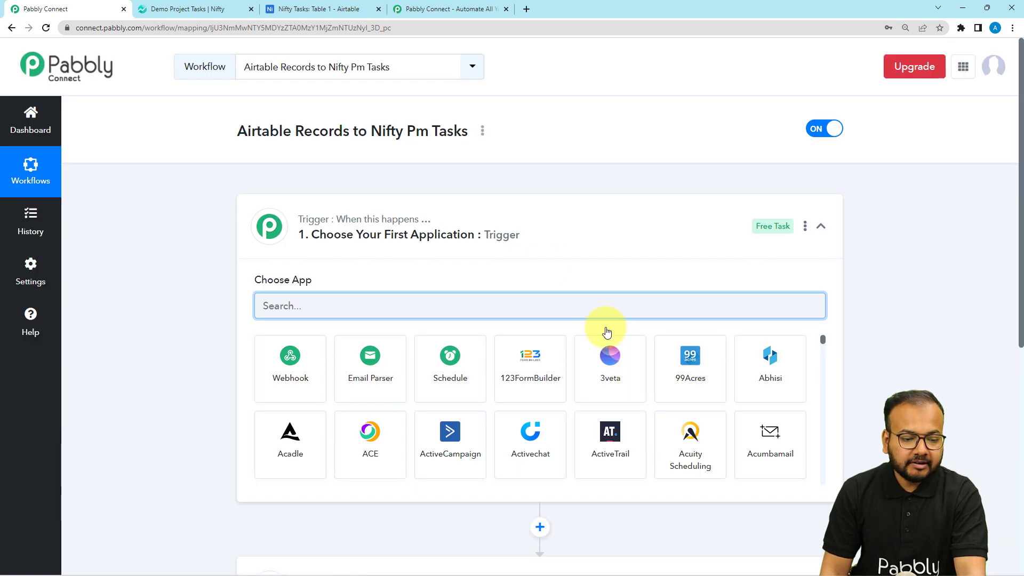
# Step: Choose Airtable as the workflow's trigger application
pyautogui.click(509, 221)
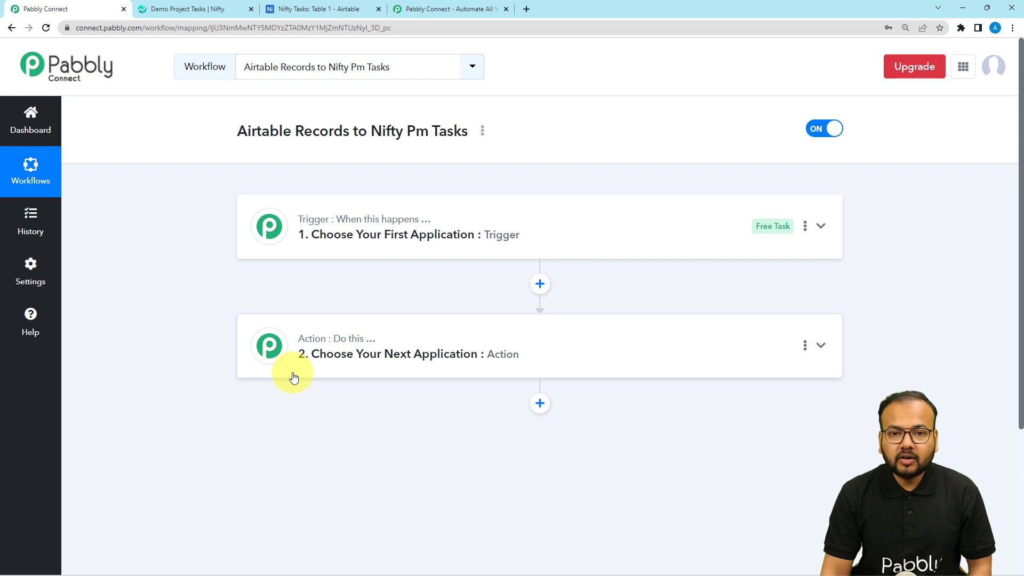
pyautogui.click(356, 256)
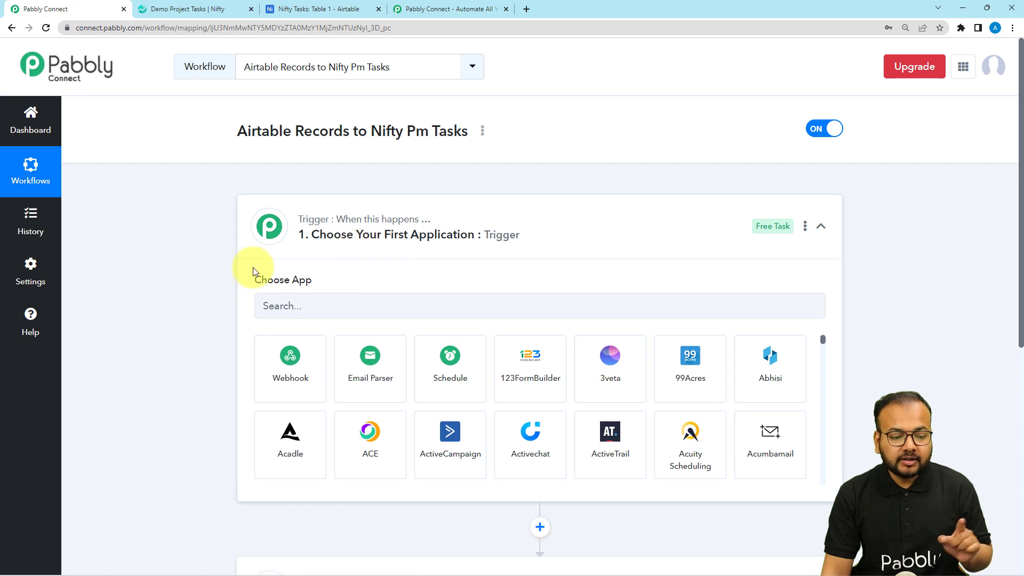
pyautogui.click(351, 311)
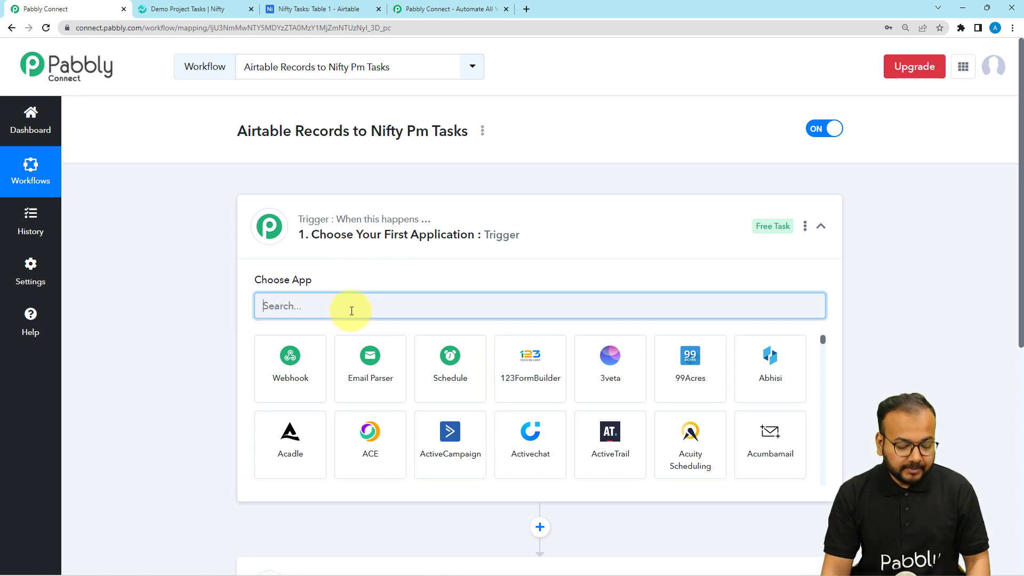
pyautogui.write('airt')
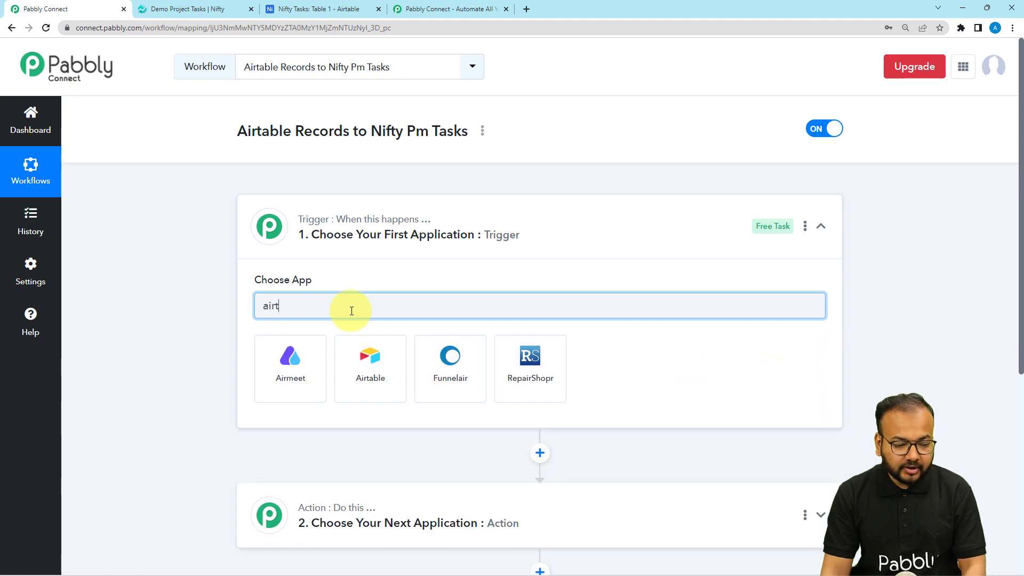
pyautogui.click(313, 356)
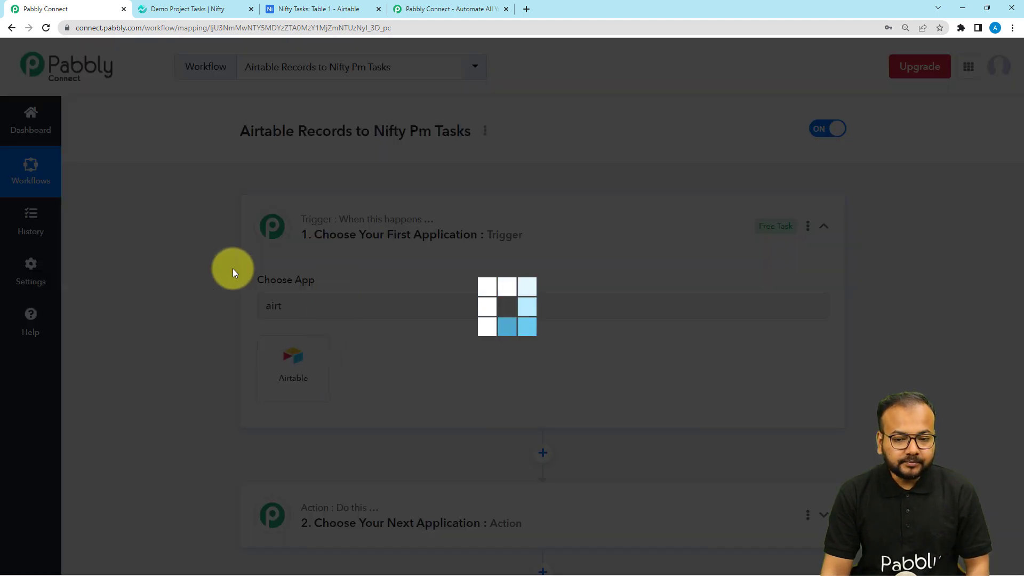
# Step: Set the trigger event to New Record and start adding a new Airtable connection
pyautogui.scroll(-3, 233, 273)
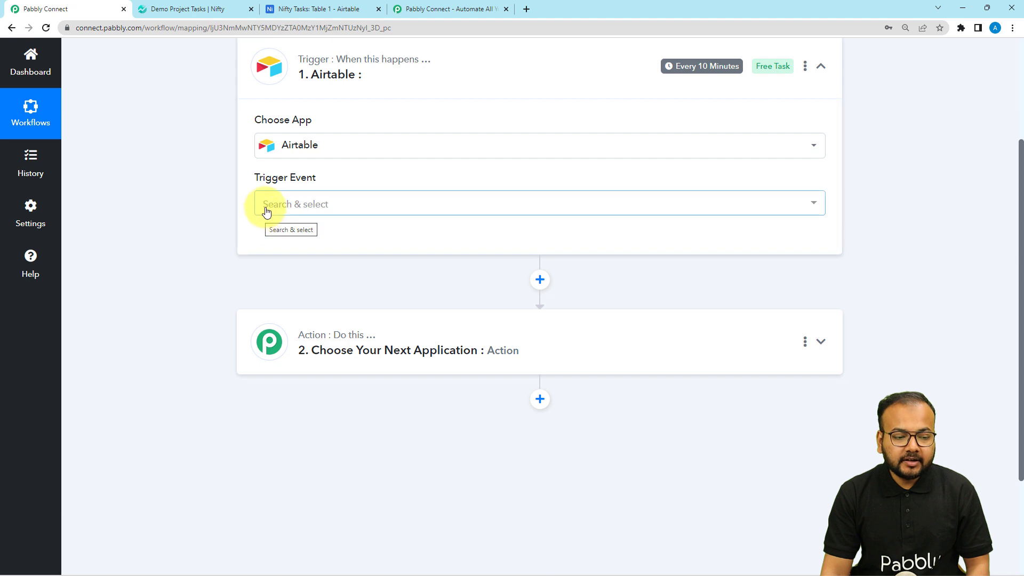
pyautogui.click(266, 210)
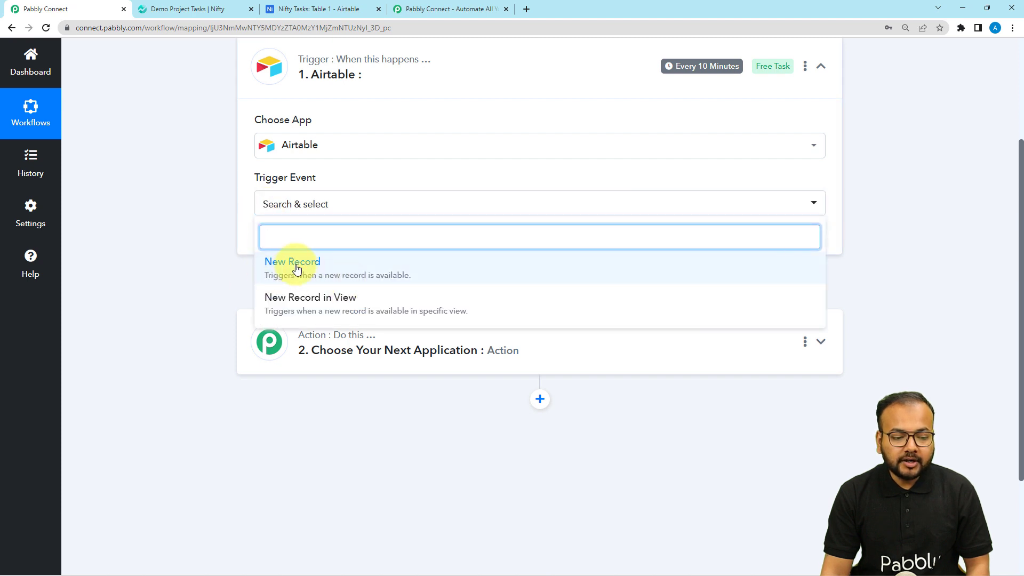
pyautogui.click(289, 265)
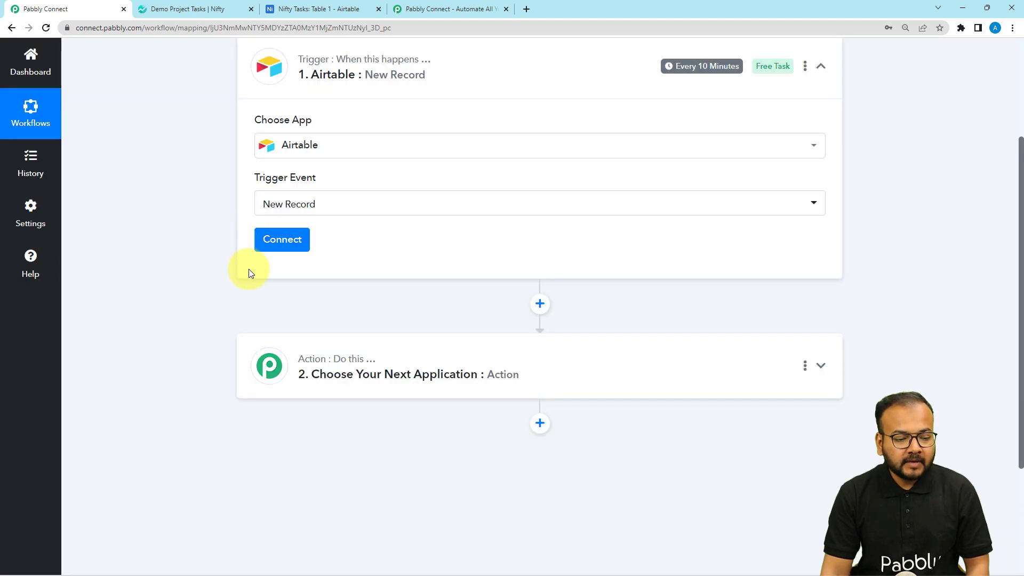
pyautogui.click(277, 239)
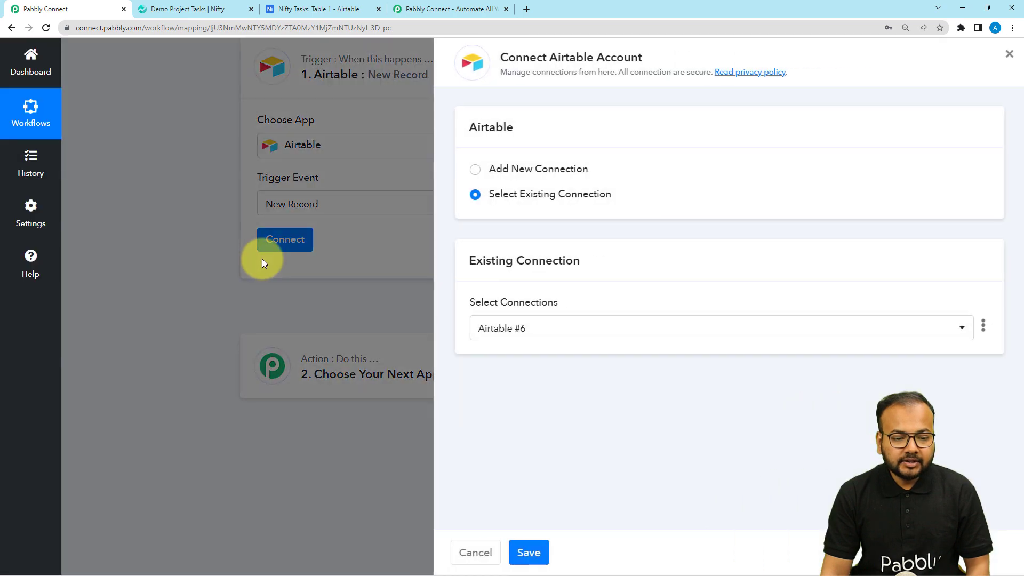
pyautogui.click(475, 170)
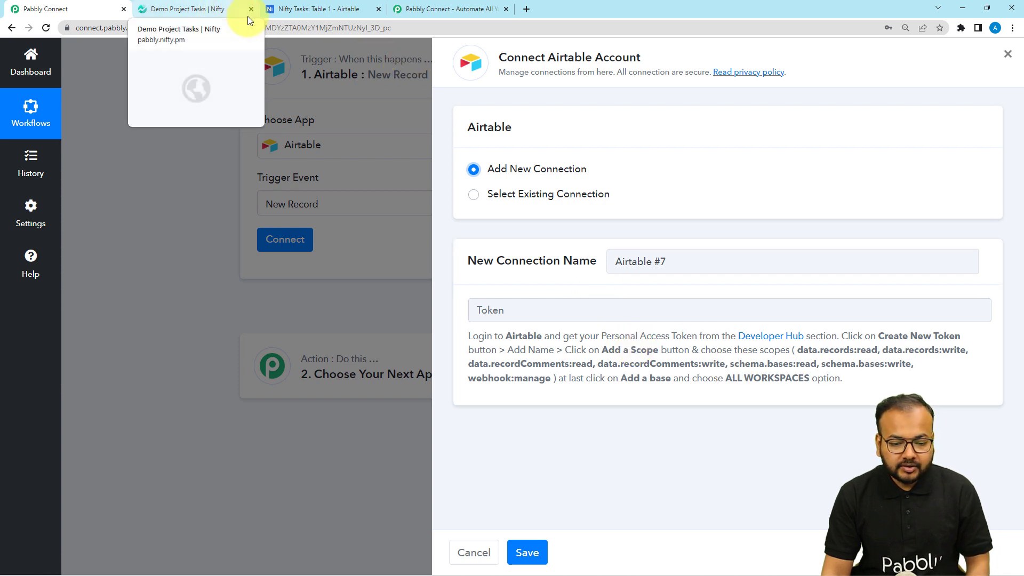
# Step: Switch to Airtable and start a new personal access token named "Nifty Task" in the Developer hub
pyautogui.click(270, 9)
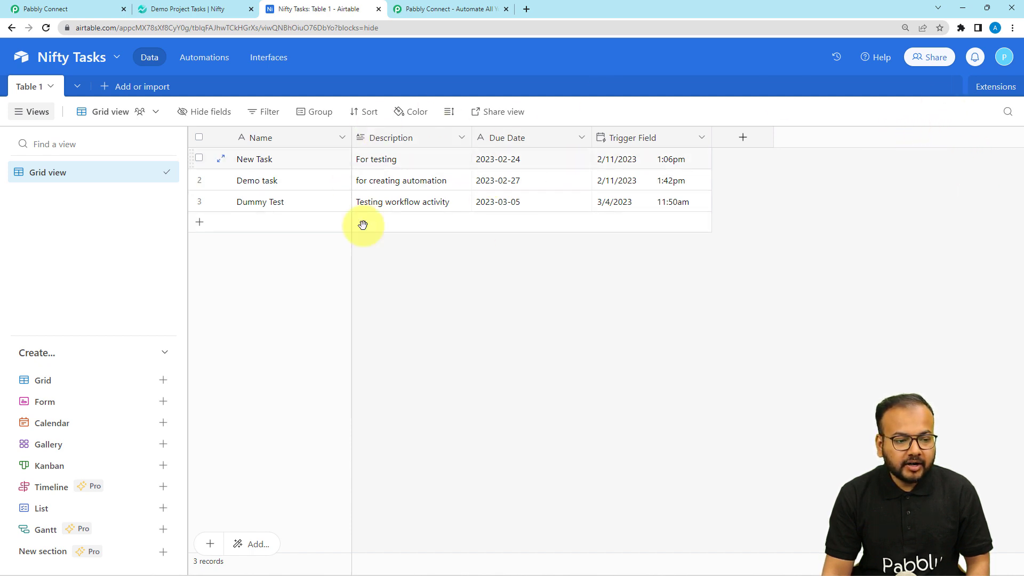
pyautogui.click(1006, 60)
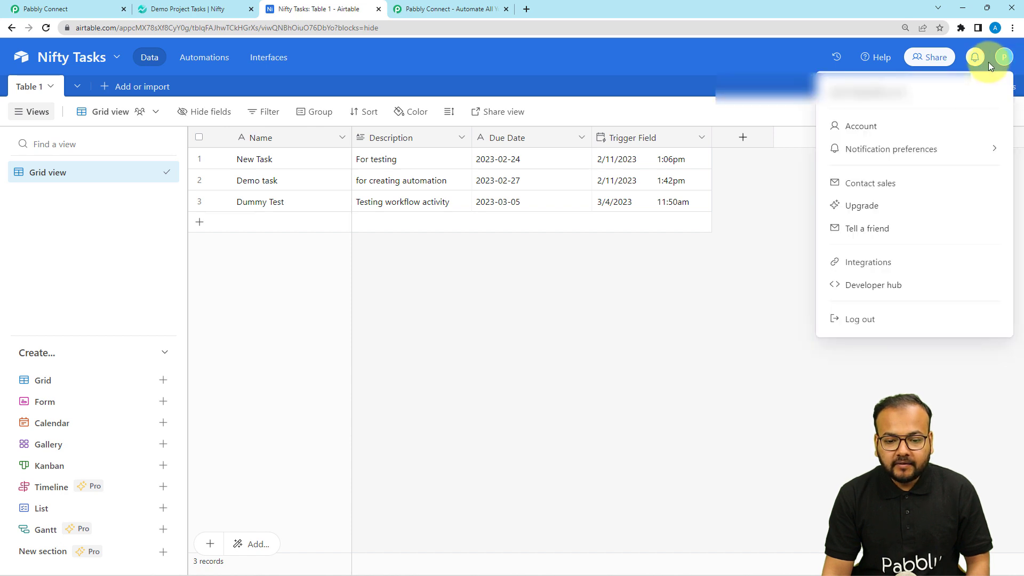
pyautogui.click(870, 291)
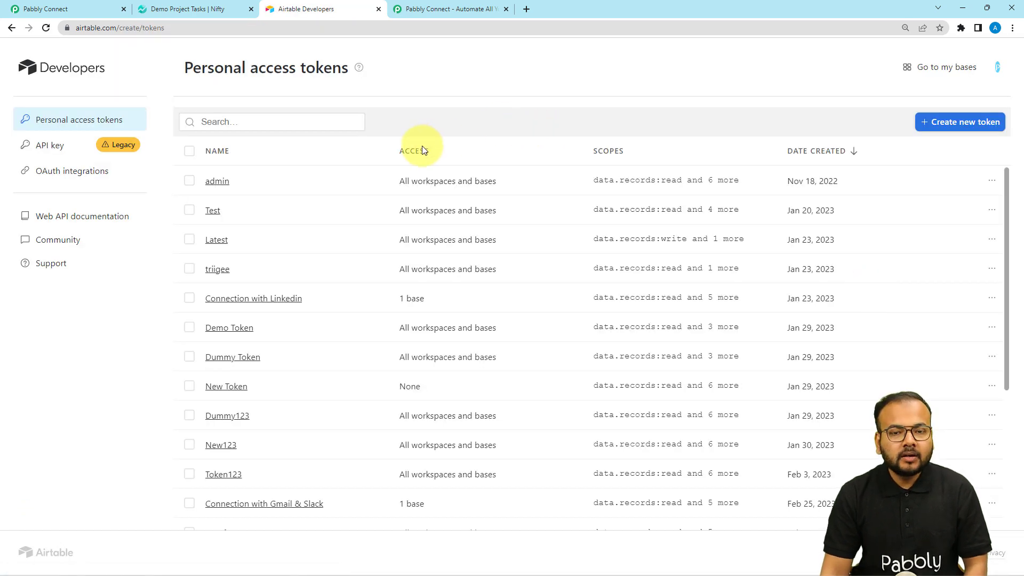
pyautogui.click(936, 127)
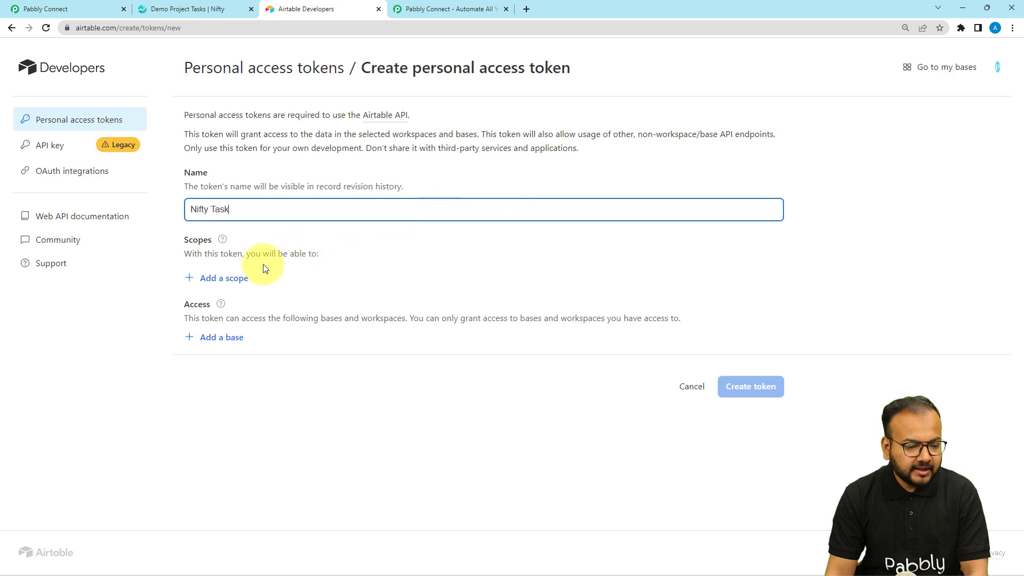
# Step: Check the required scopes in Pabbly Connect and add data.records:read and data.records:write to the Airtable token
pyautogui.click(216, 286)
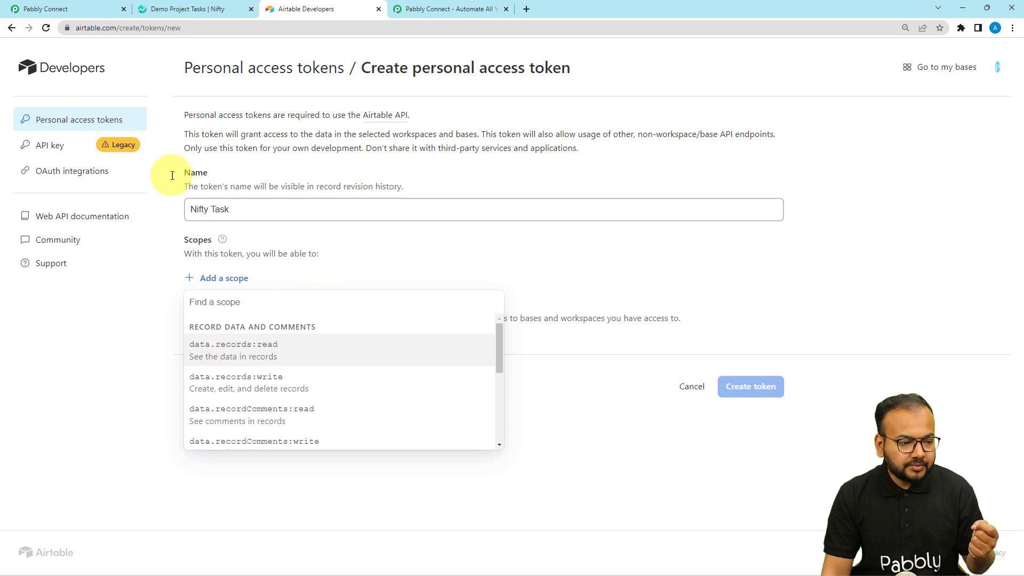
pyautogui.click(42, 11)
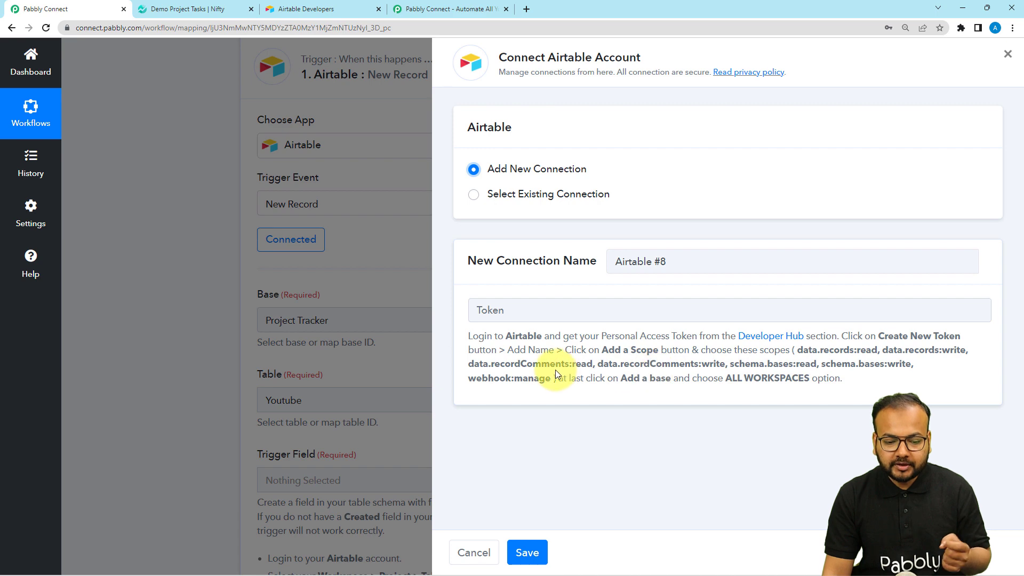
pyautogui.click(283, 9)
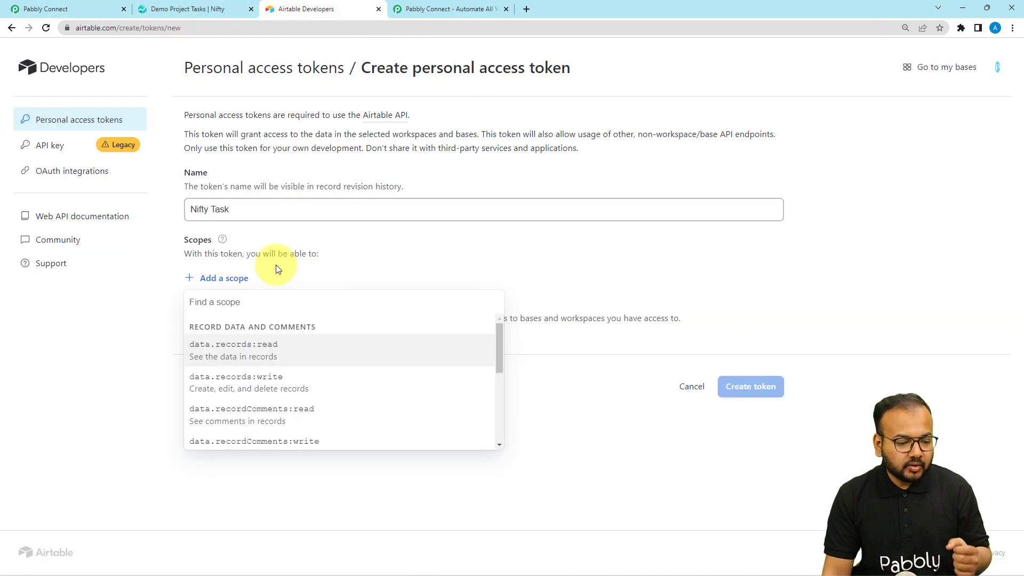
pyautogui.click(245, 345)
pyautogui.click(221, 309)
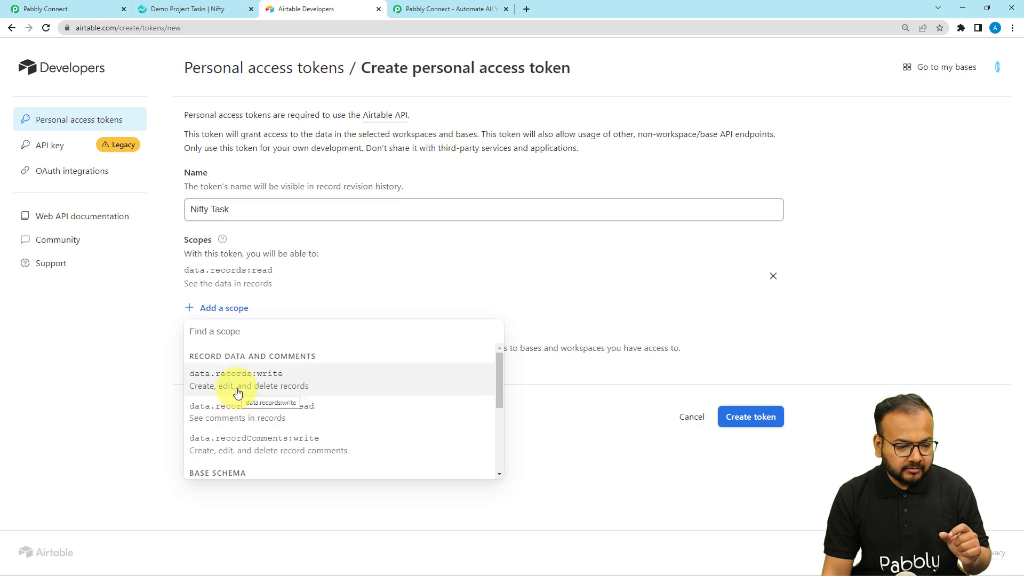
pyautogui.click(235, 389)
# Step: Add the schema.bases:read and schema.bases:write scopes to the token
pyautogui.click(219, 339)
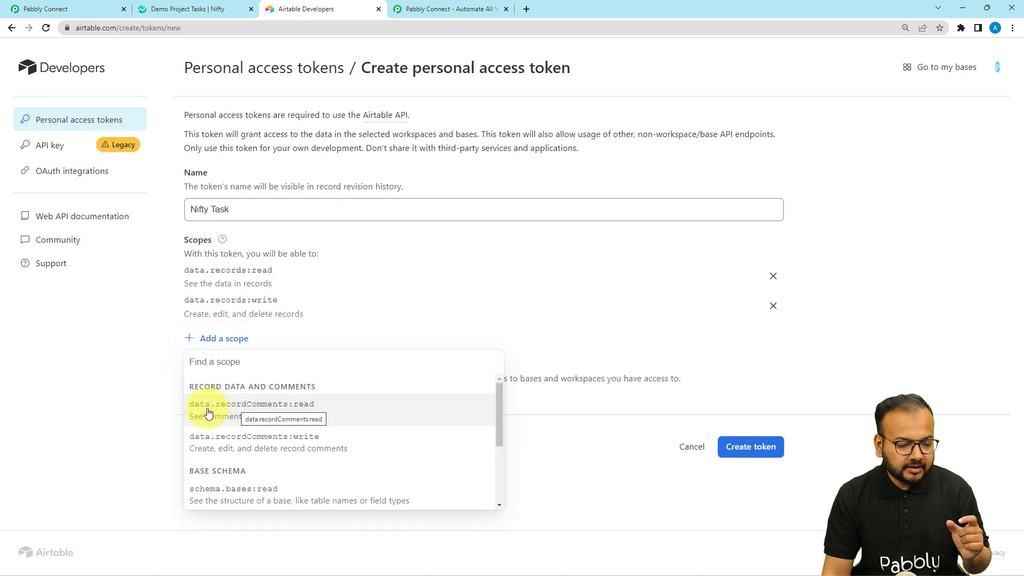
pyautogui.scroll(-1, 219, 459)
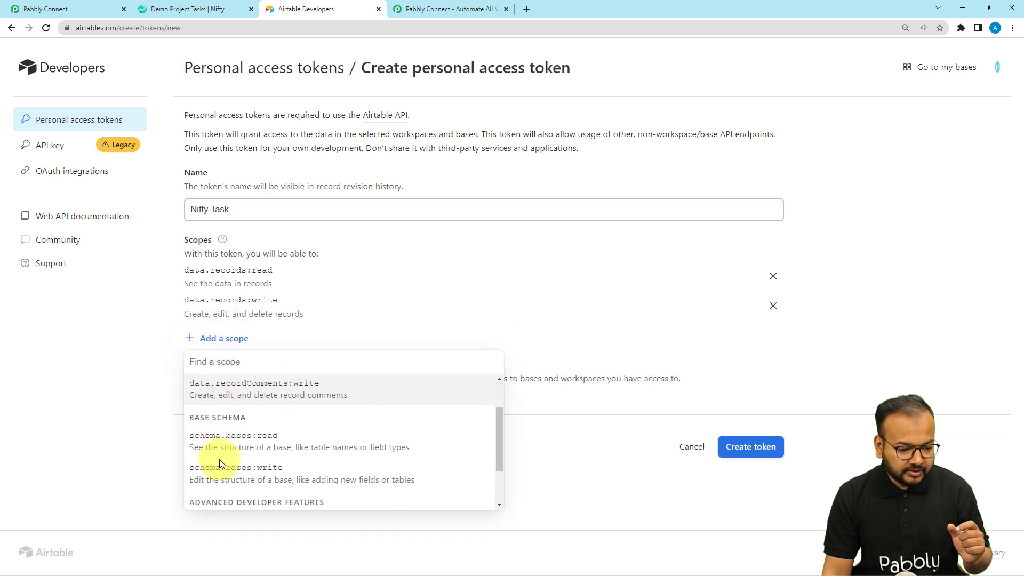
pyautogui.click(239, 450)
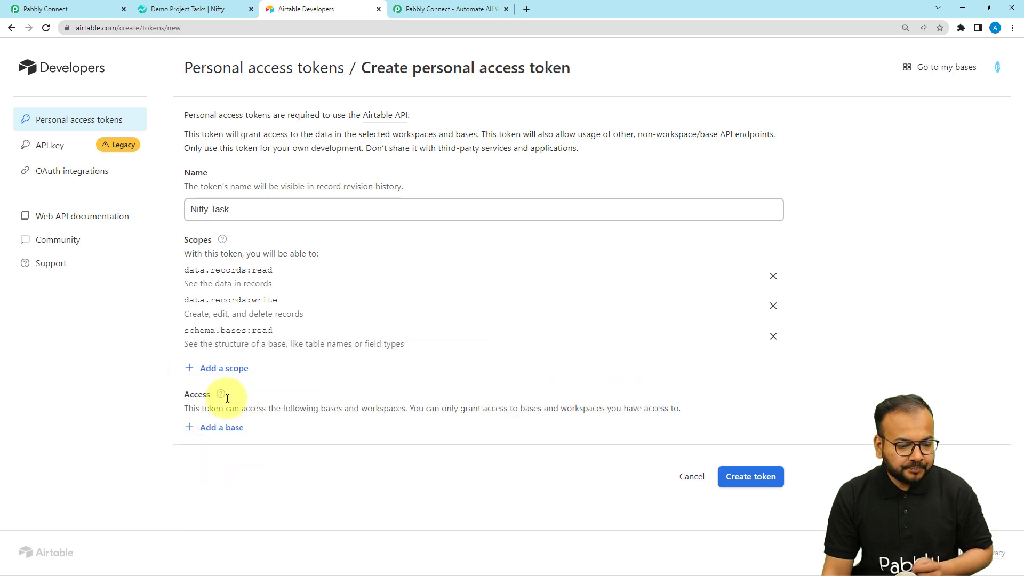
pyautogui.click(217, 368)
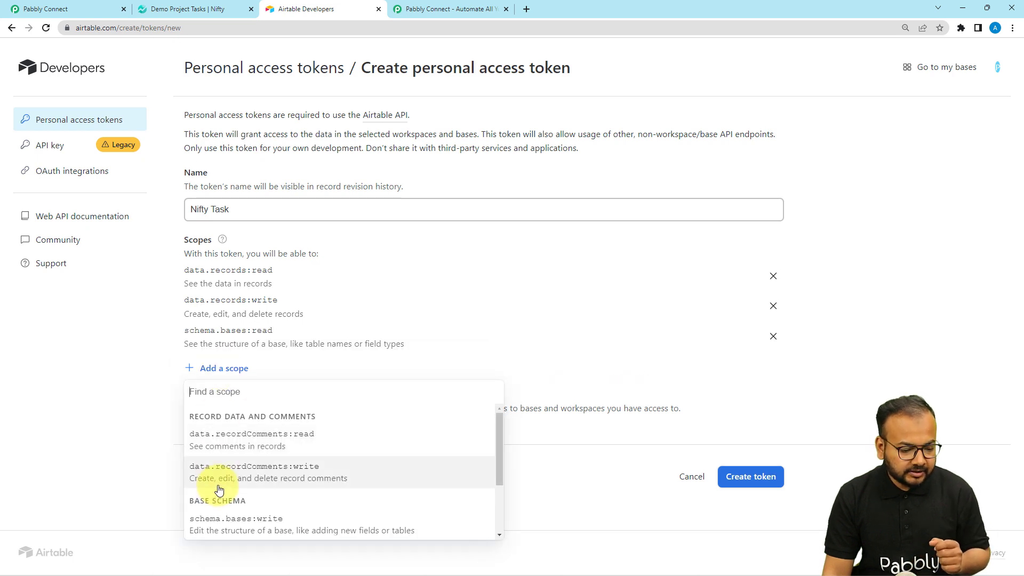
pyautogui.scroll(-2, 216, 486)
pyautogui.click(229, 437)
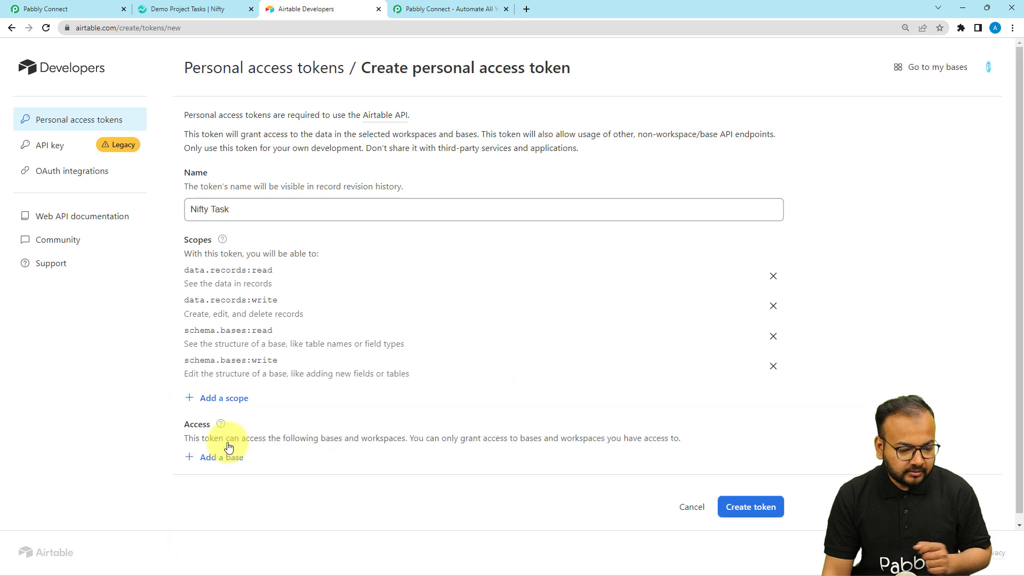
# Step: Add the data.recordComments:read, data.recordComments:write and webhook:manage scopes to the token
pyautogui.click(226, 401)
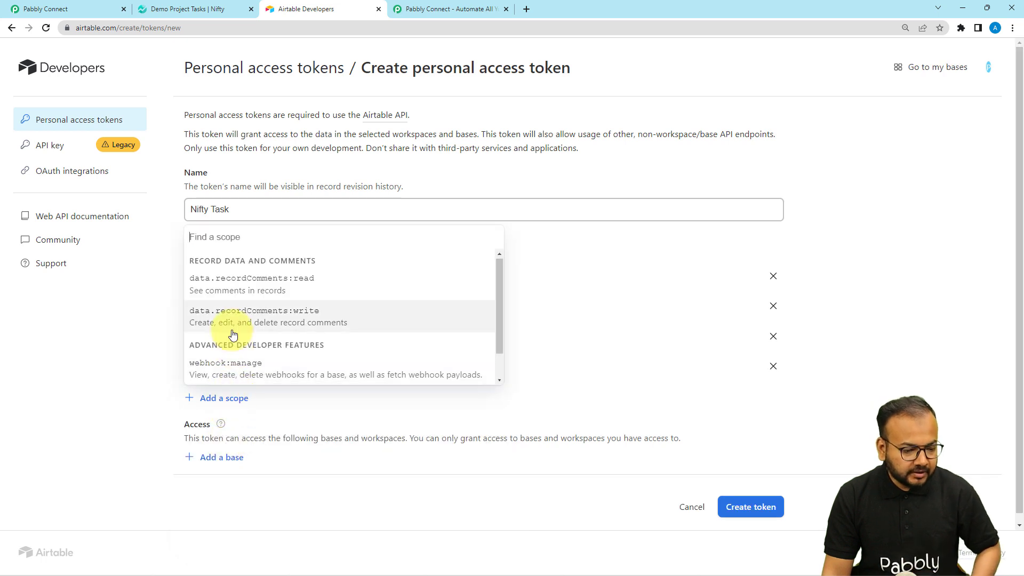
pyautogui.click(251, 283)
pyautogui.click(227, 428)
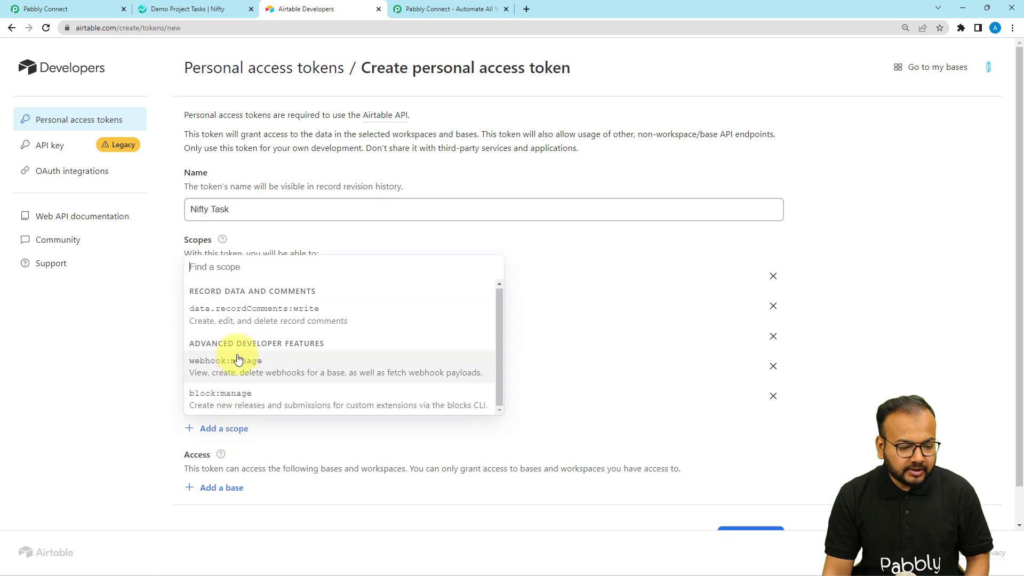
pyautogui.click(238, 319)
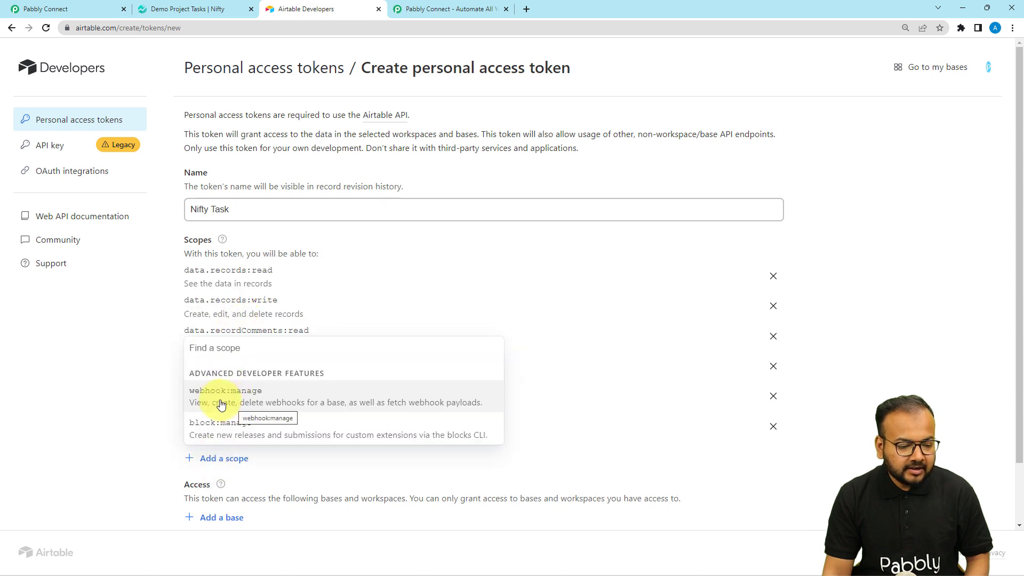
pyautogui.click(258, 395)
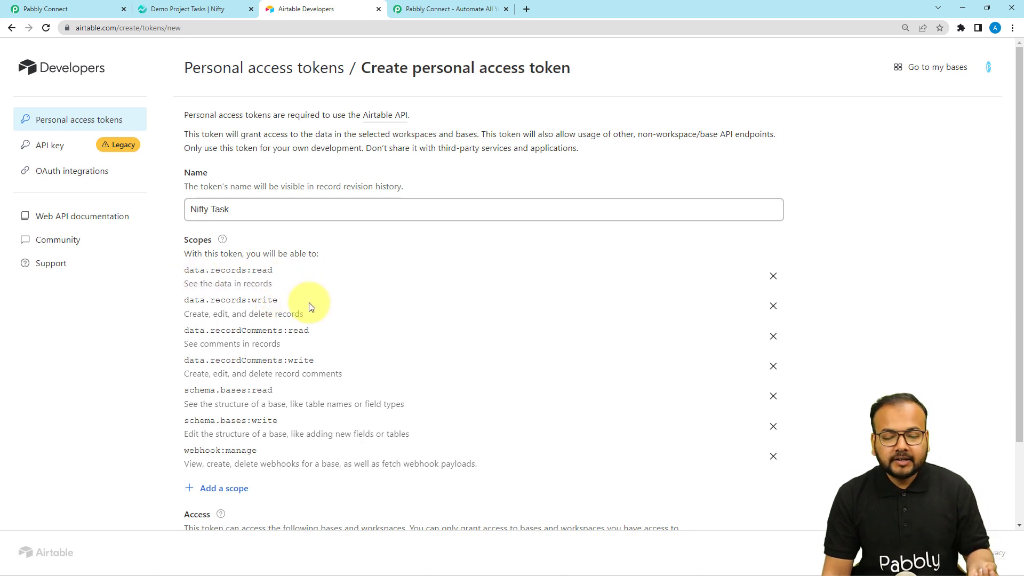
# Step: Grant the token access to all current and future bases in all current and future workspaces
pyautogui.scroll(-2, 311, 306)
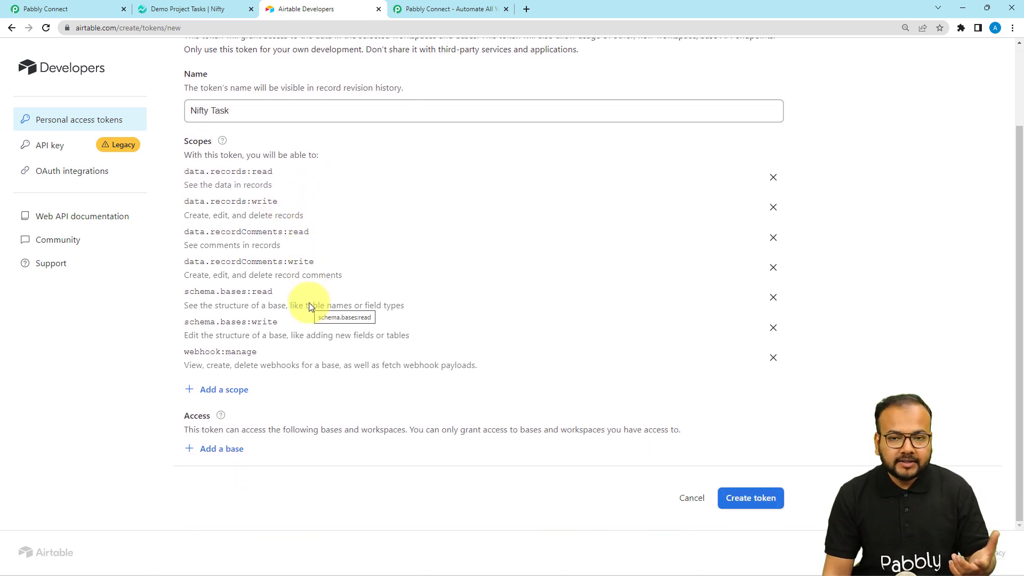
pyautogui.click(215, 453)
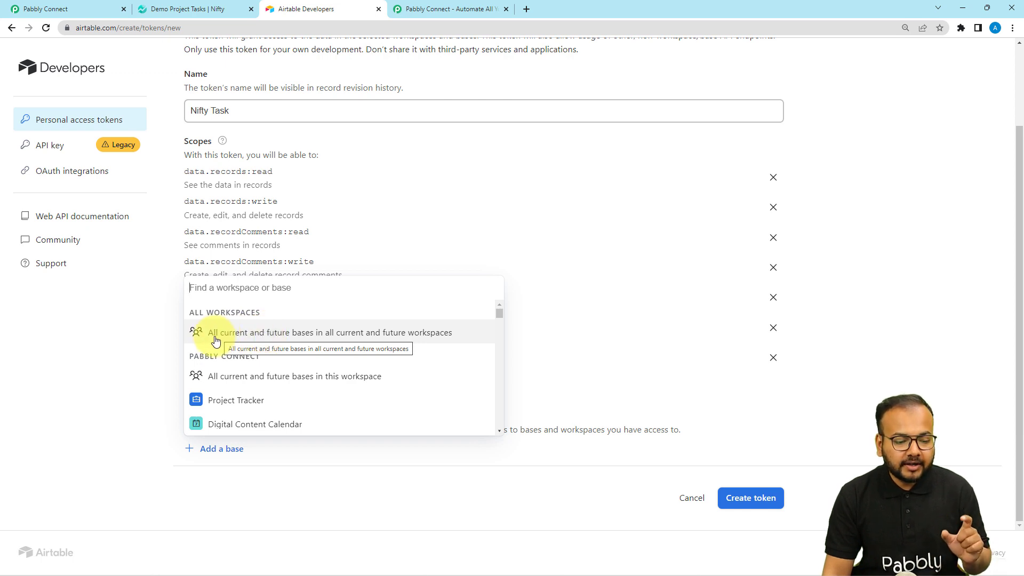
pyautogui.click(347, 335)
pyautogui.scroll(-1, 395, 449)
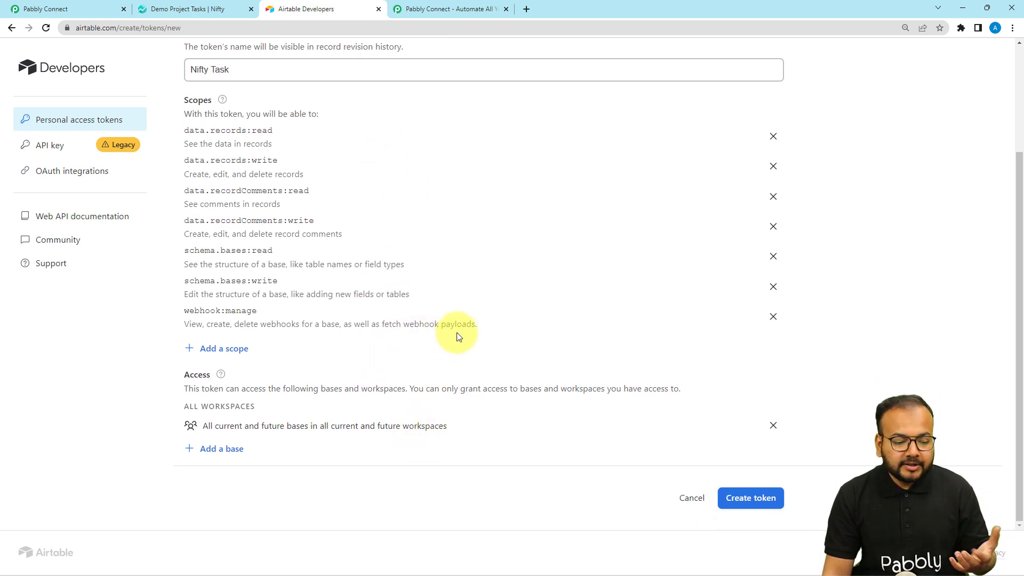
# Step: Create the Airtable access token and save it as the token of the new Airtable connection in Pabbly Connect
pyautogui.click(763, 496)
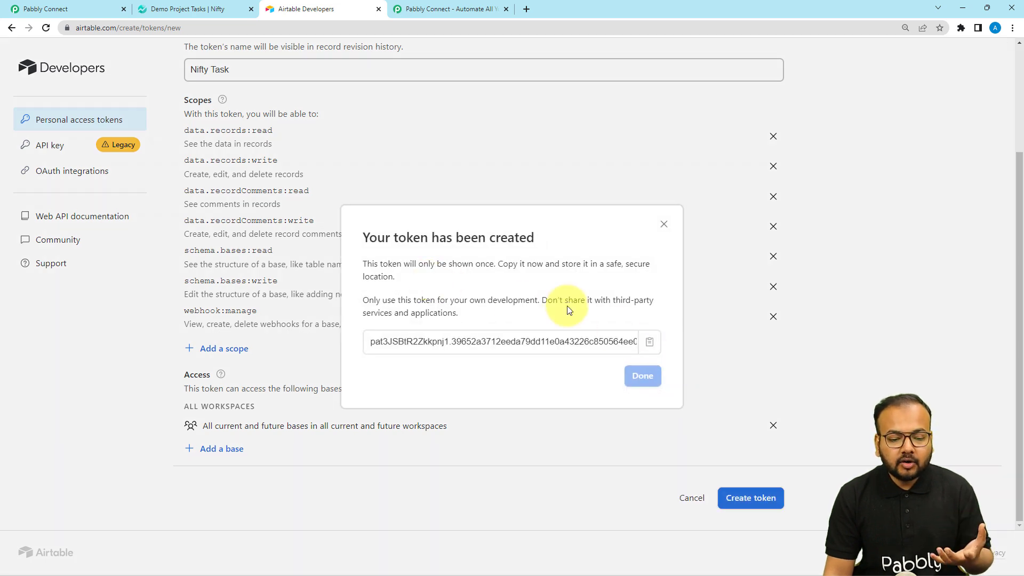
pyautogui.click(649, 342)
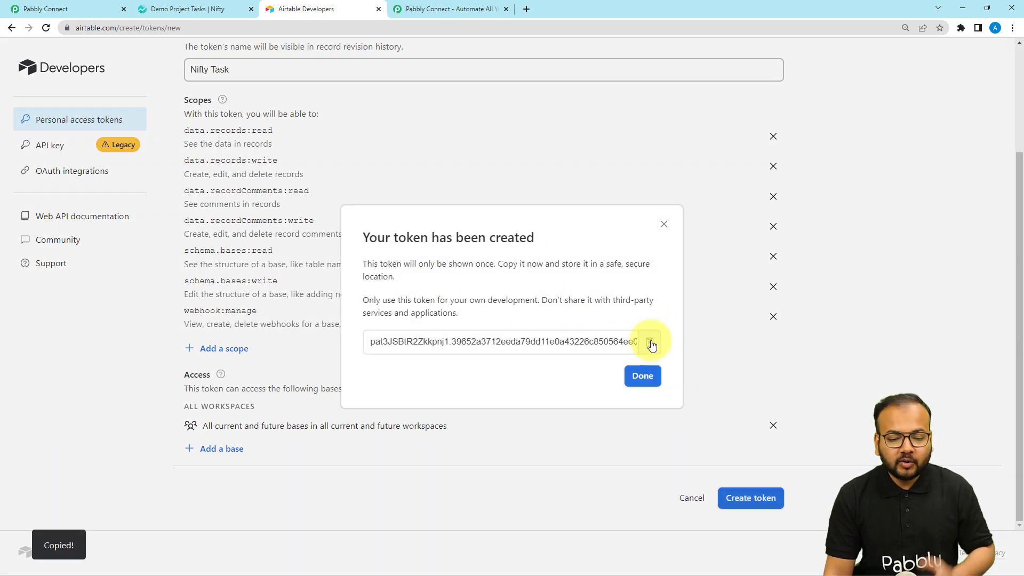
pyautogui.click(88, 11)
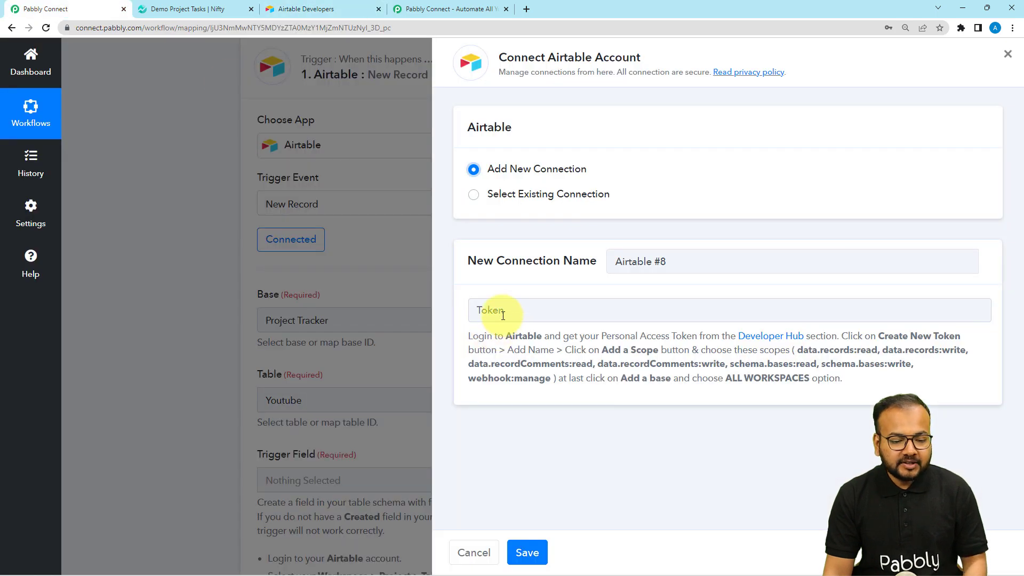
pyautogui.click(504, 310)
pyautogui.rightClick(501, 311)
pyautogui.click(515, 398)
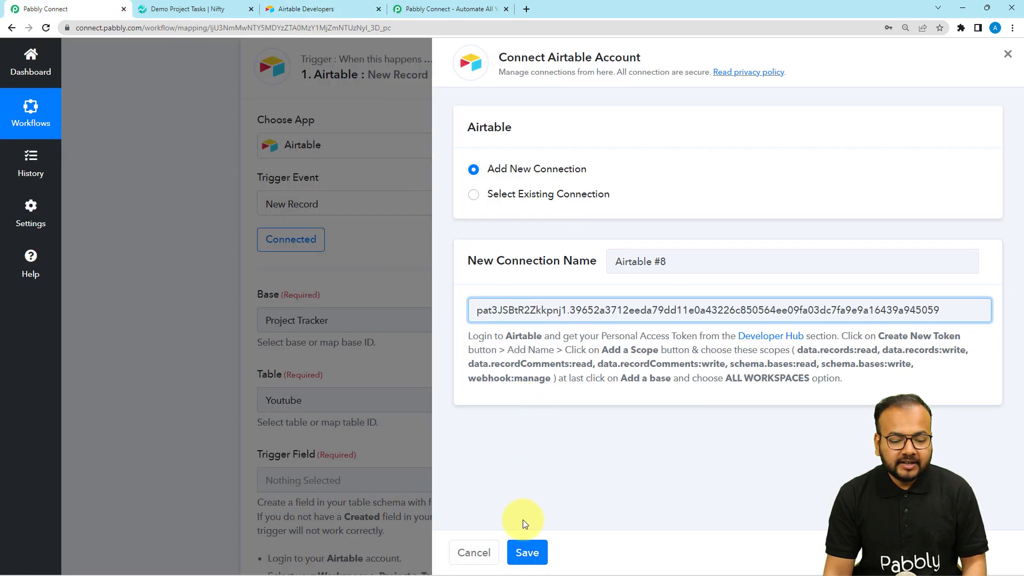
pyautogui.click(527, 553)
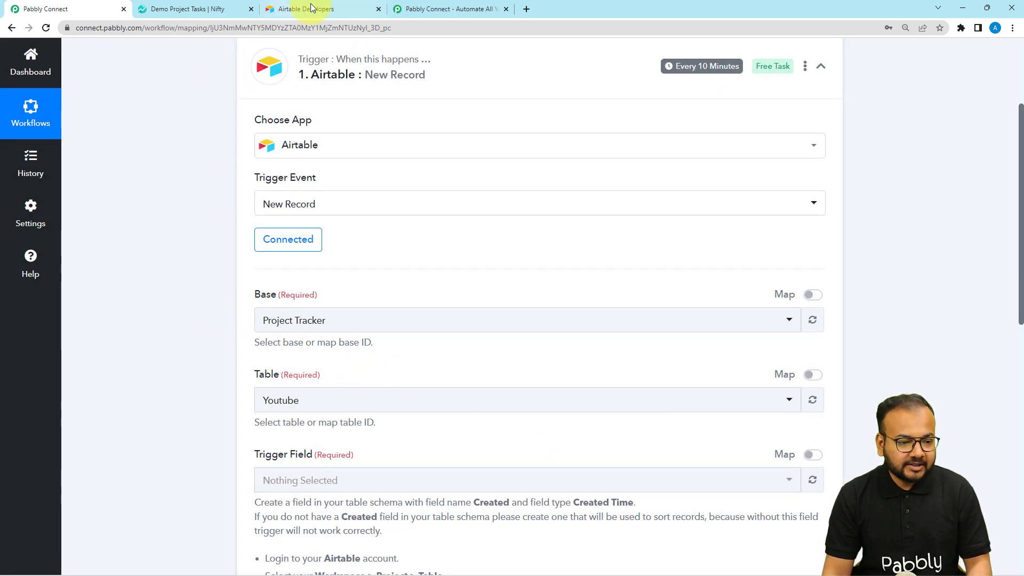
# Step: Dismiss the created-token notice in Airtable and open the Nifty Tasks base
pyautogui.click(350, 9)
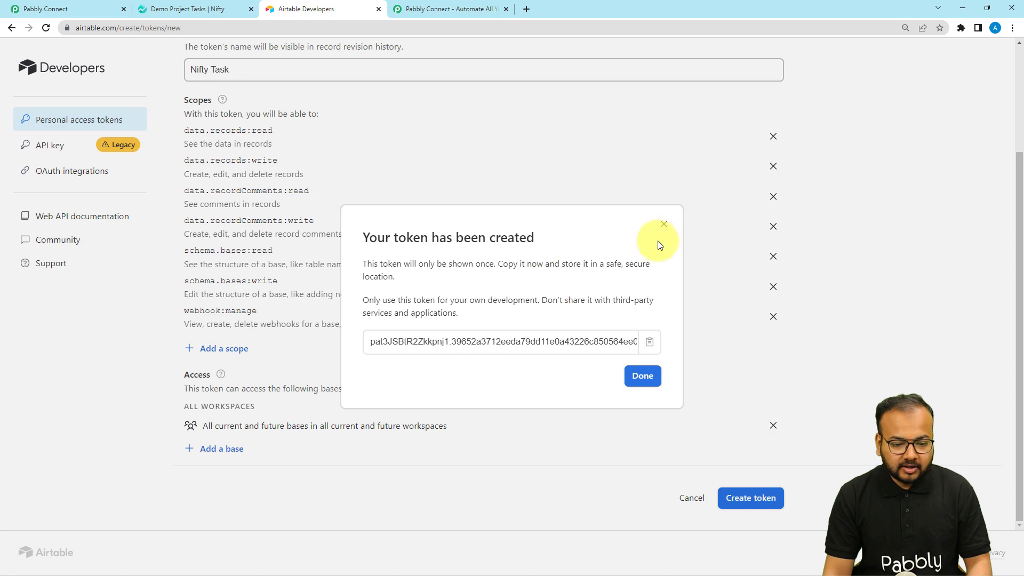
pyautogui.click(663, 225)
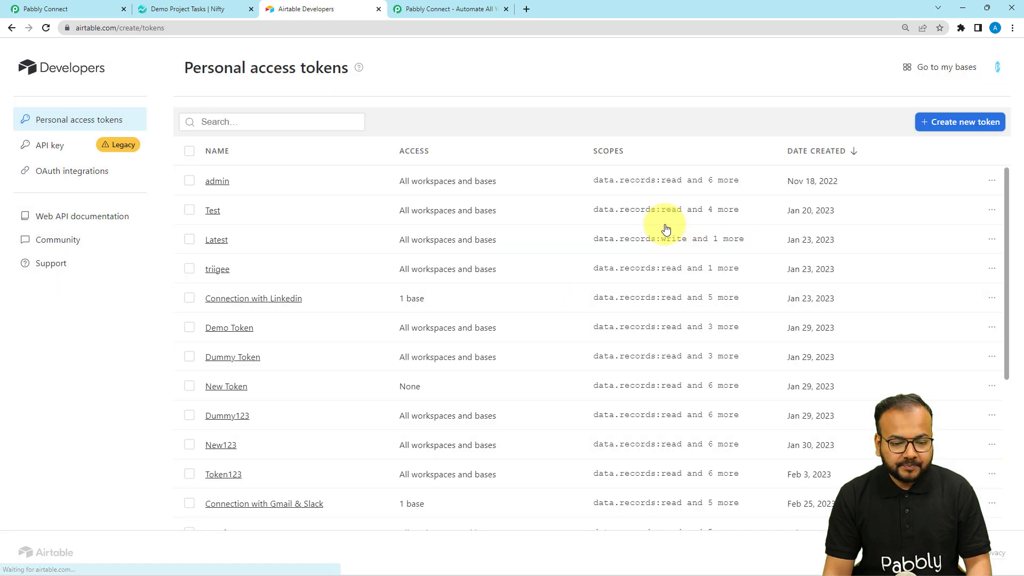
pyautogui.click(97, 9)
pyautogui.scroll(-5, 158, 192)
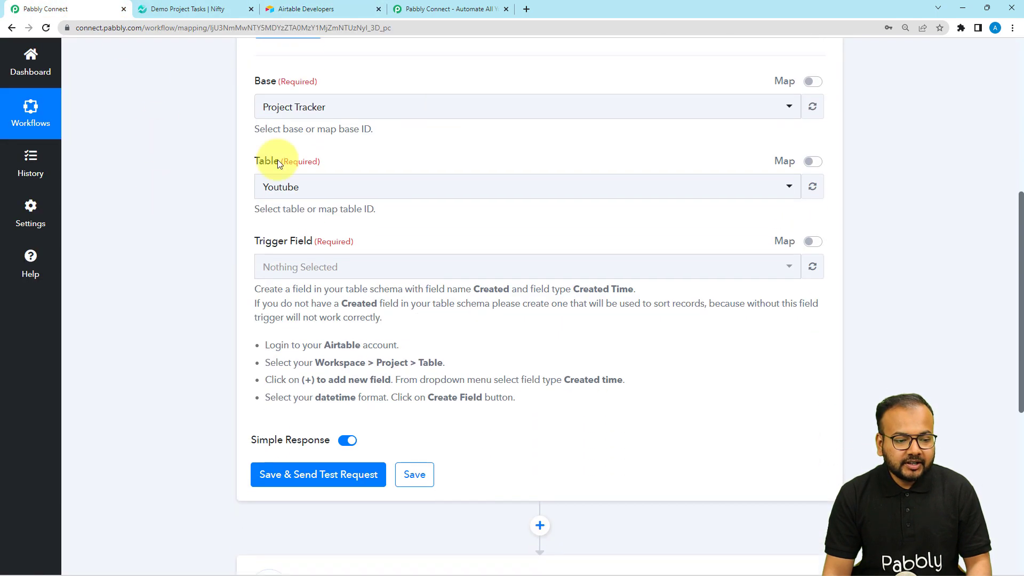
pyautogui.scroll(2, 281, 107)
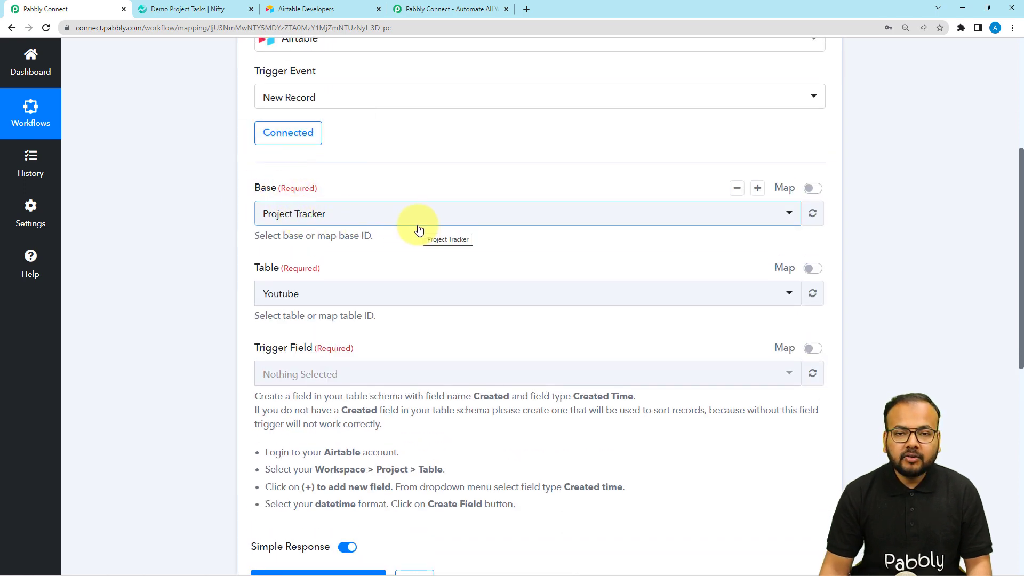
pyautogui.click(315, 9)
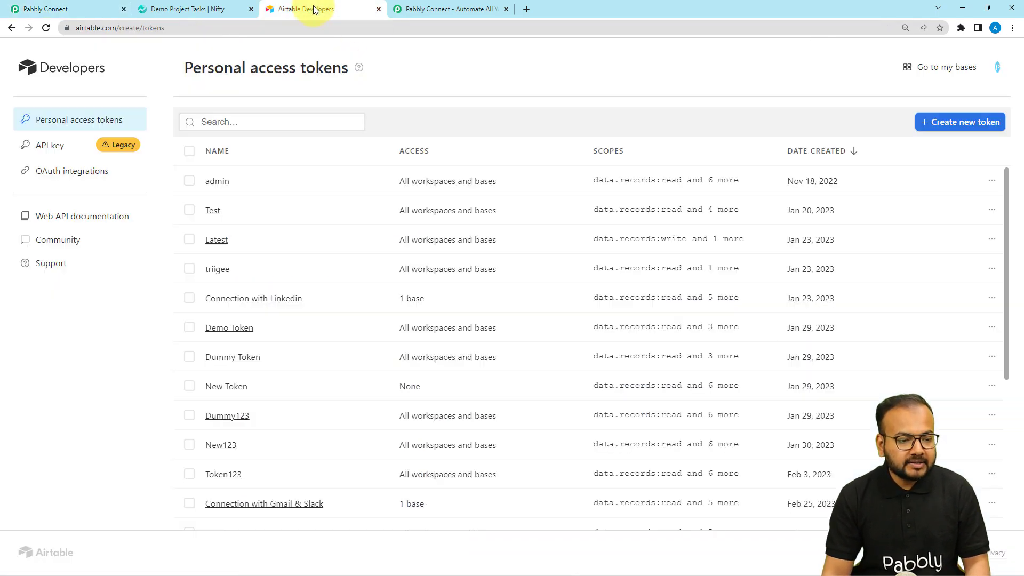
pyautogui.click(31, 66)
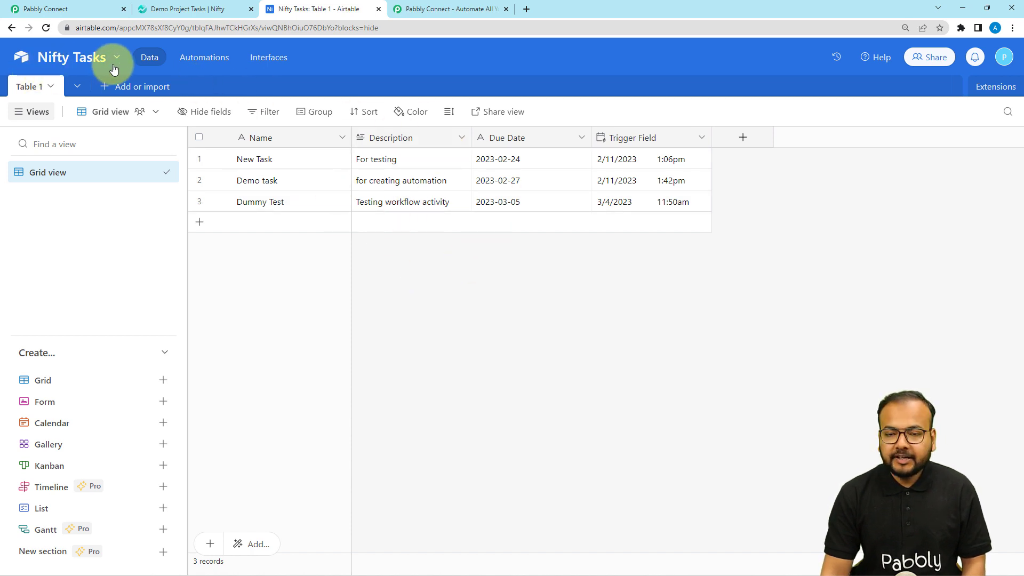
# Step: Switch to Pabbly Connect and set the Airtable trigger's base to Nifty Tasks
pyautogui.click(82, 11)
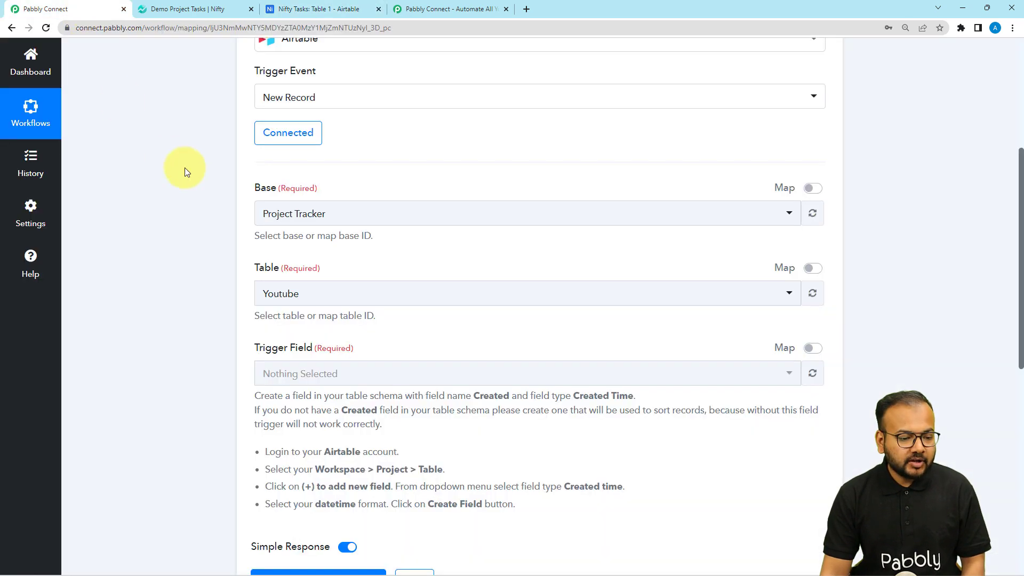
pyautogui.click(290, 214)
pyautogui.write('nift')
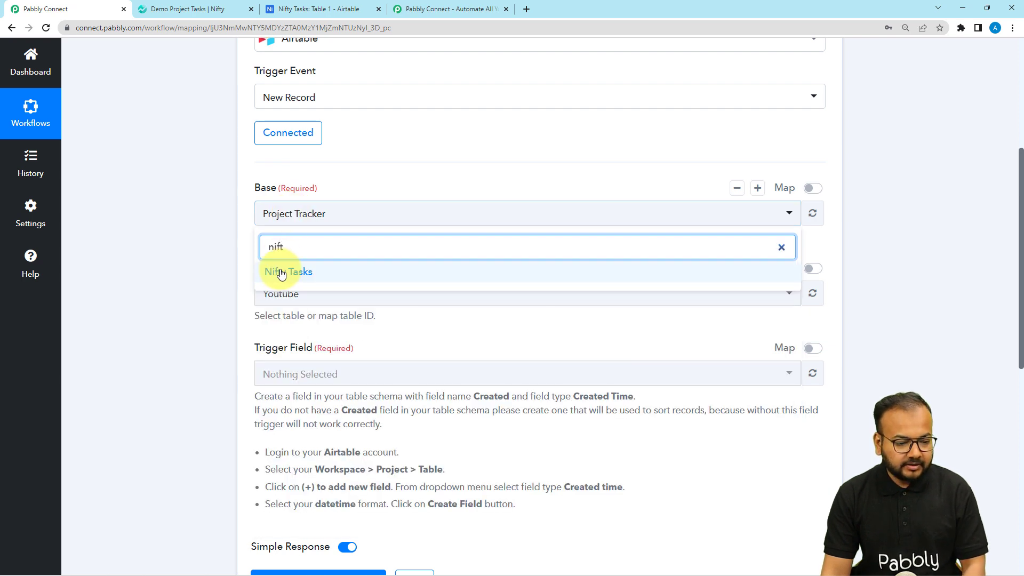
pyautogui.click(277, 271)
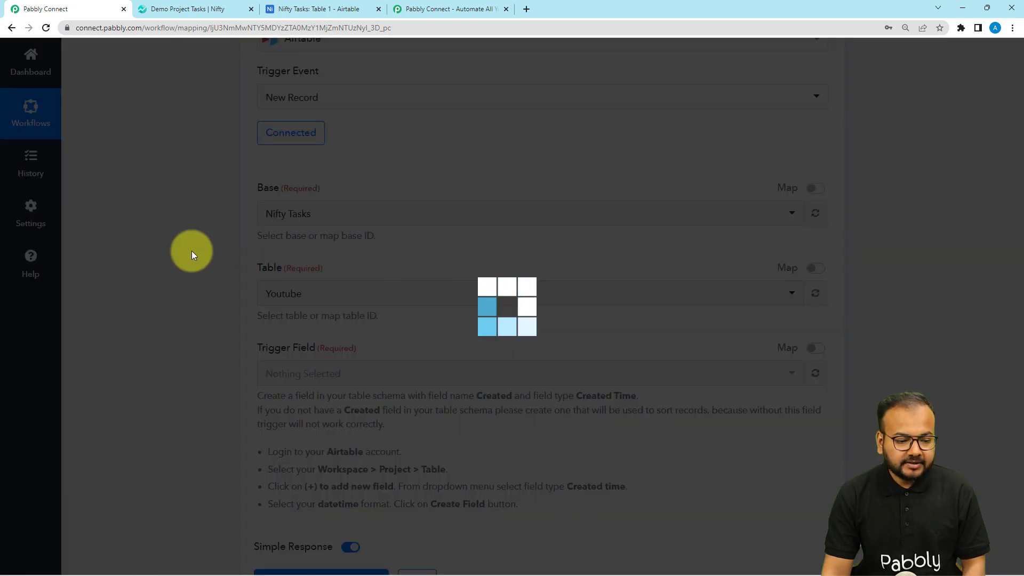
# Step: Check the table name in Airtable against the trigger's table, and review the available Trigger Field options in Pabbly Connect
pyautogui.click(319, 9)
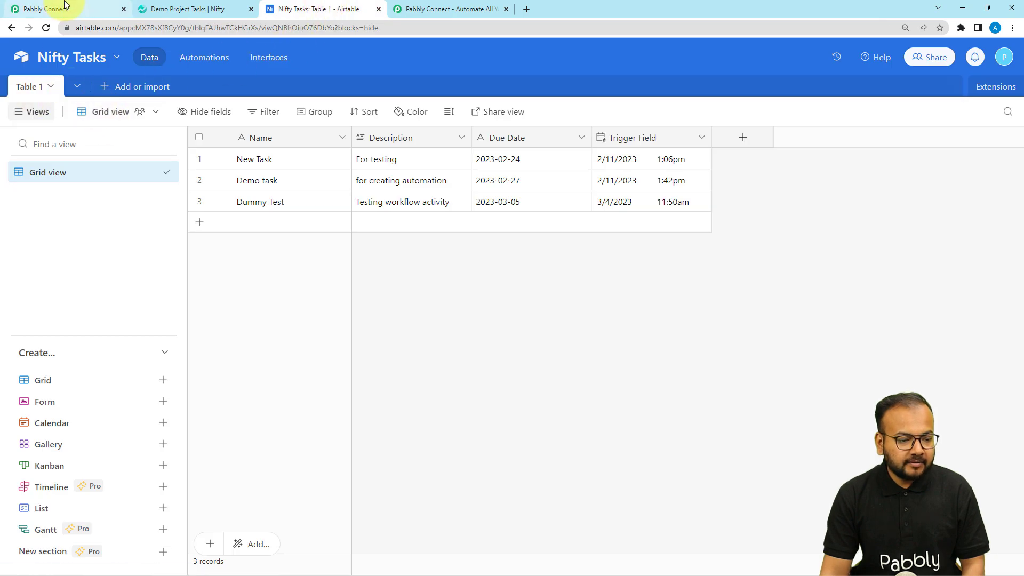
pyautogui.click(32, 9)
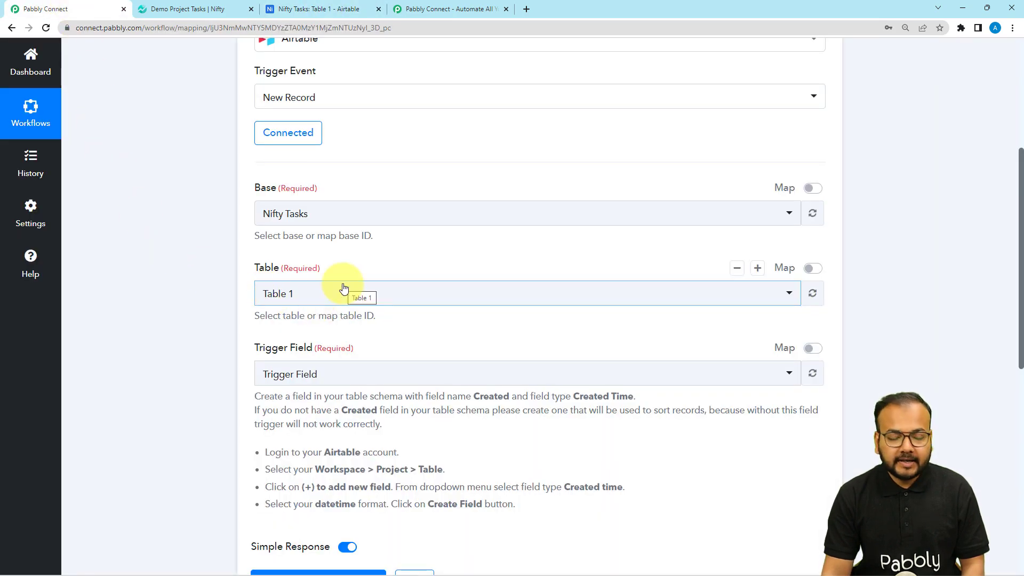
pyautogui.scroll(-3, 343, 288)
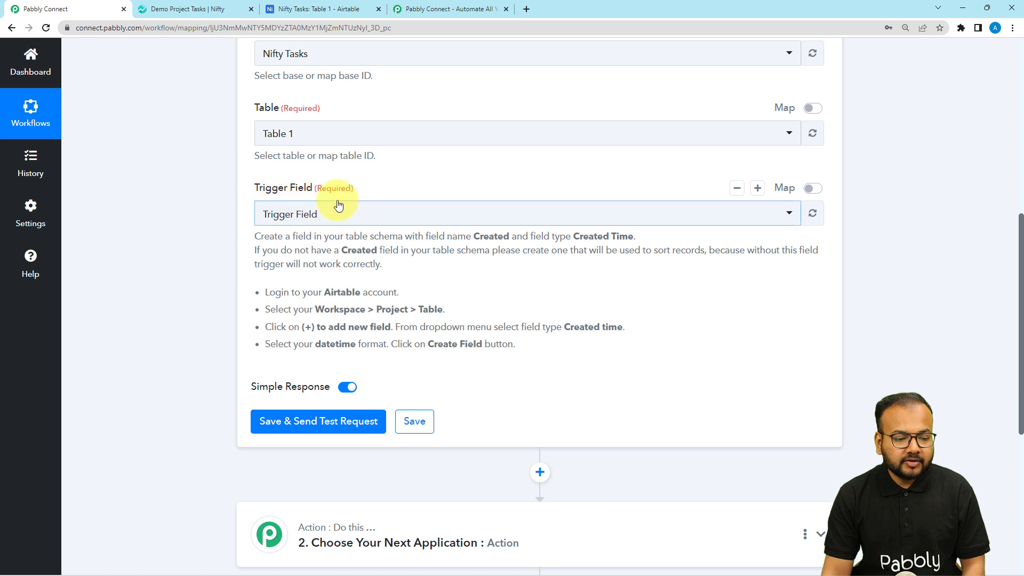
pyautogui.click(319, 223)
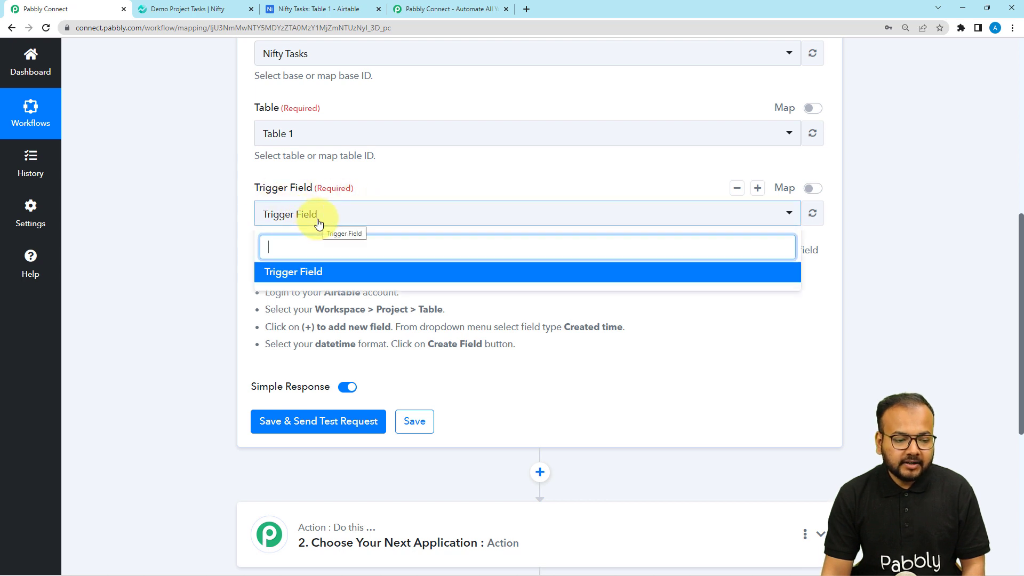
pyautogui.click(223, 220)
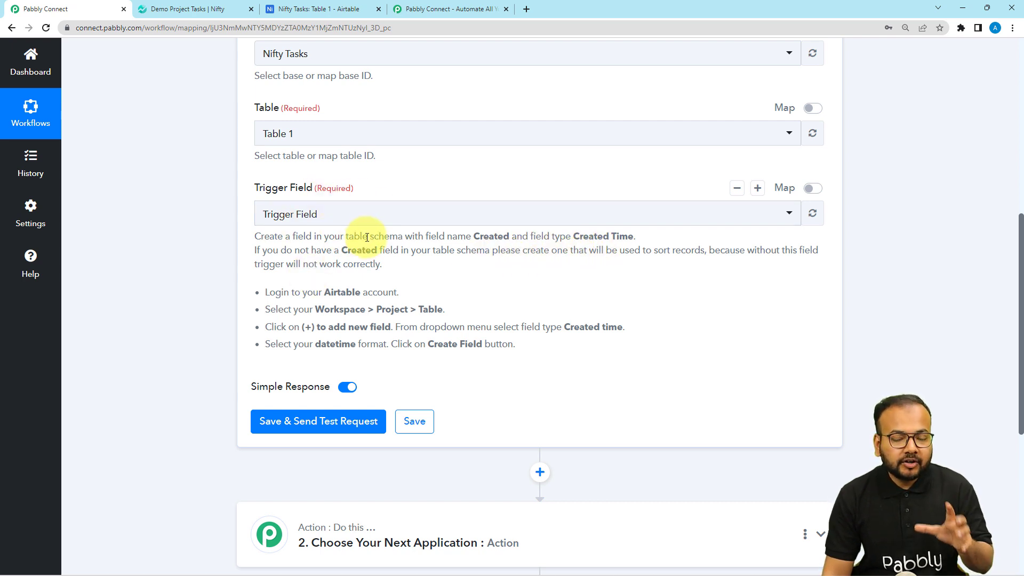
# Step: Examine the field type and date format settings of the Trigger Field column in the Airtable table
pyautogui.click(309, 8)
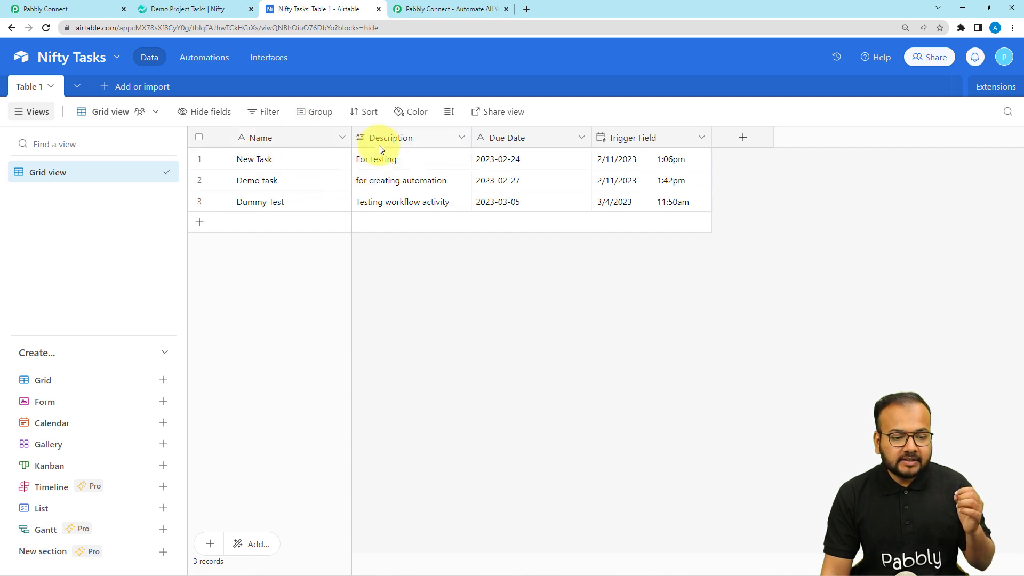
pyautogui.click(700, 140)
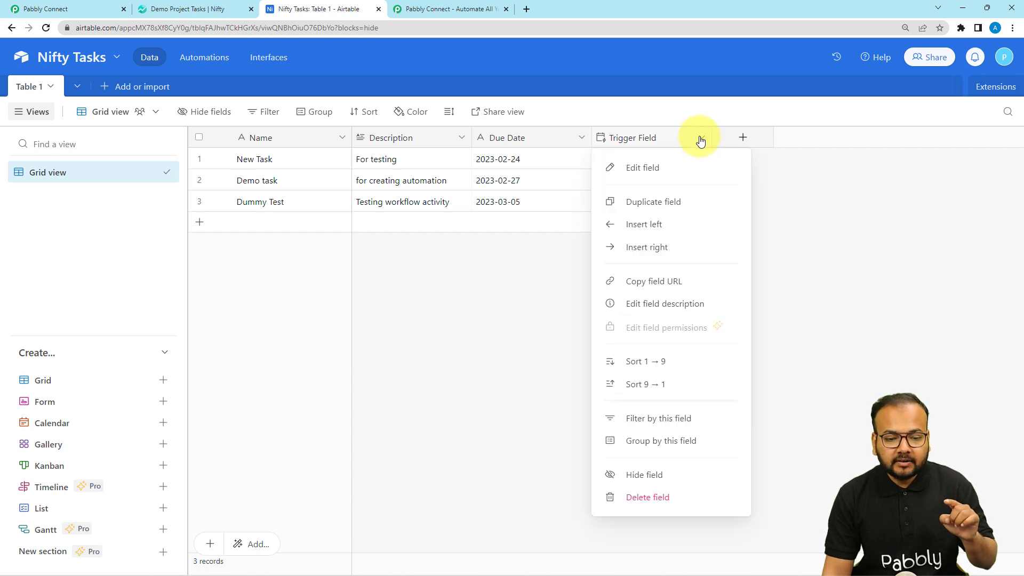
pyautogui.click(652, 168)
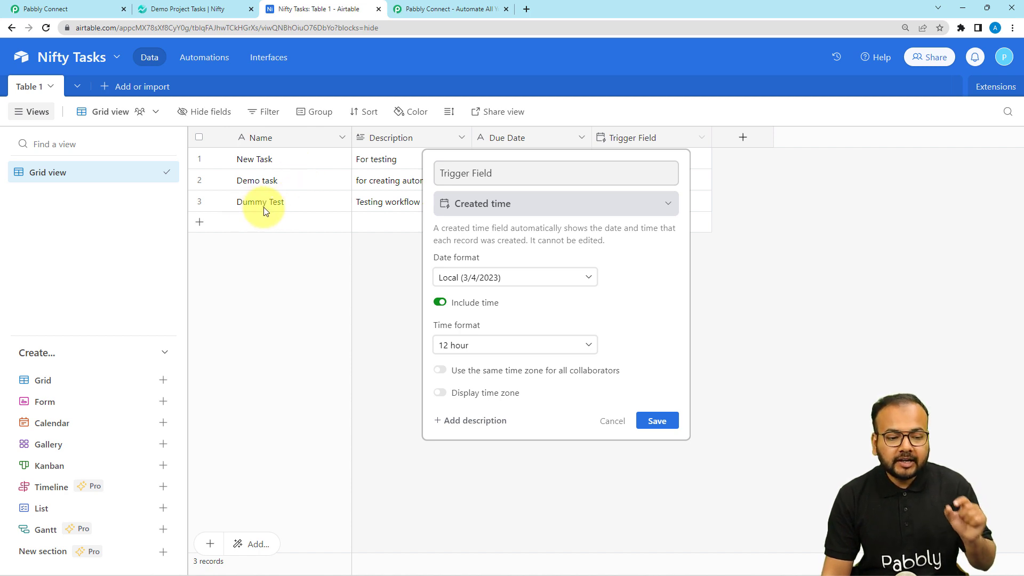
pyautogui.click(723, 239)
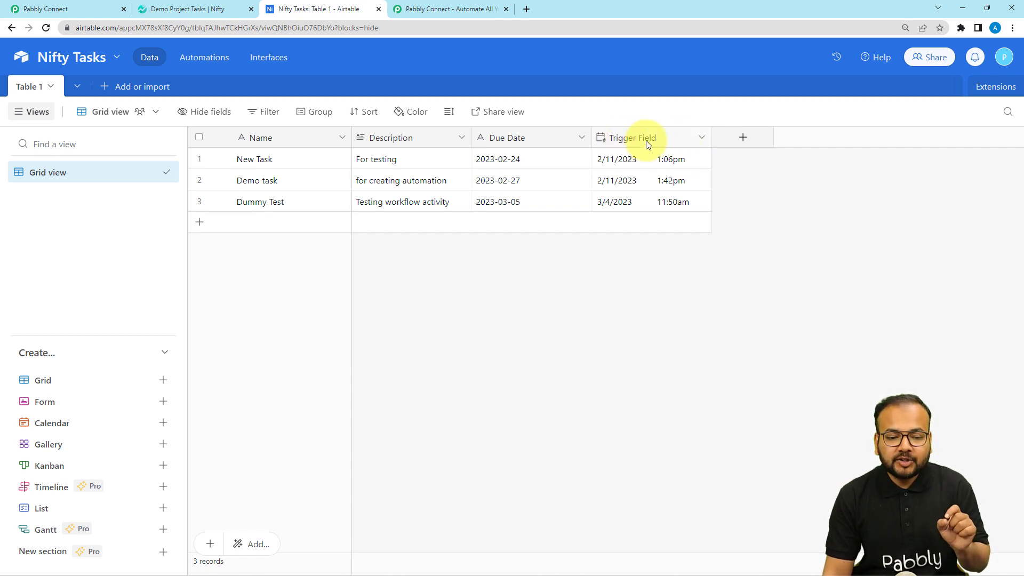
# Step: Review the newest record in Airtable, and save the Pabbly Connect trigger with a test request
pyautogui.click(114, 10)
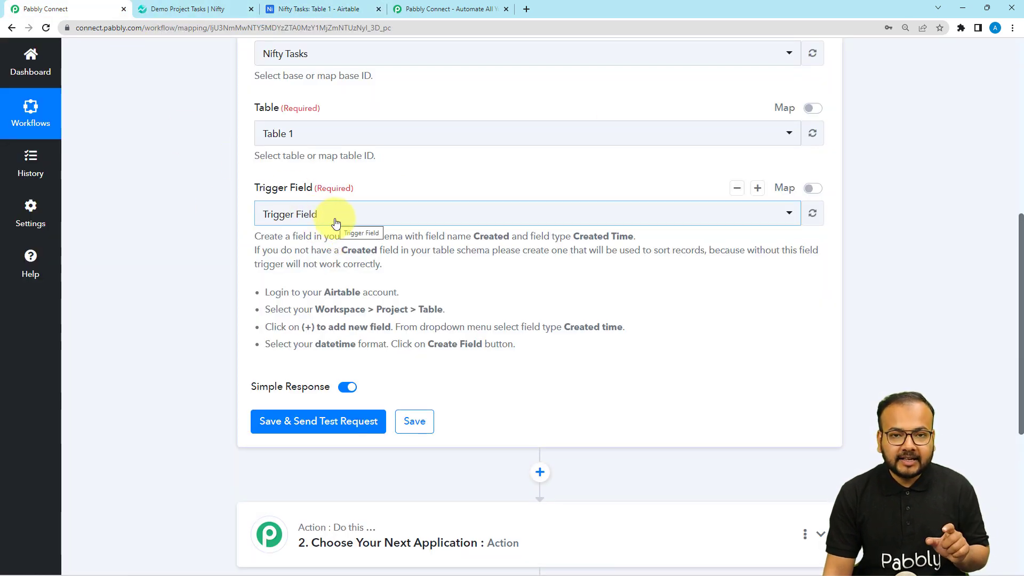
pyautogui.scroll(-3, 222, 239)
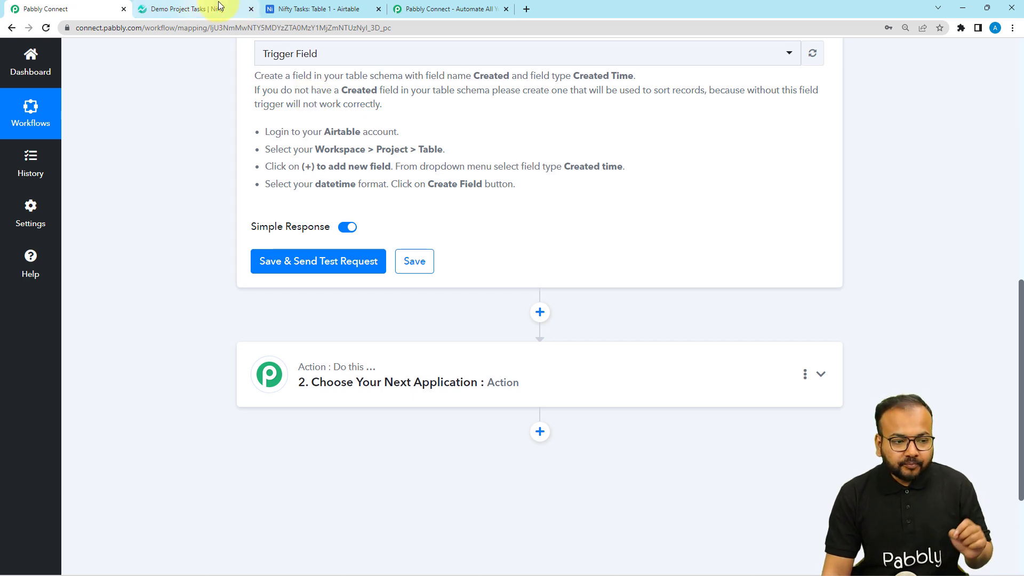
pyautogui.click(299, 9)
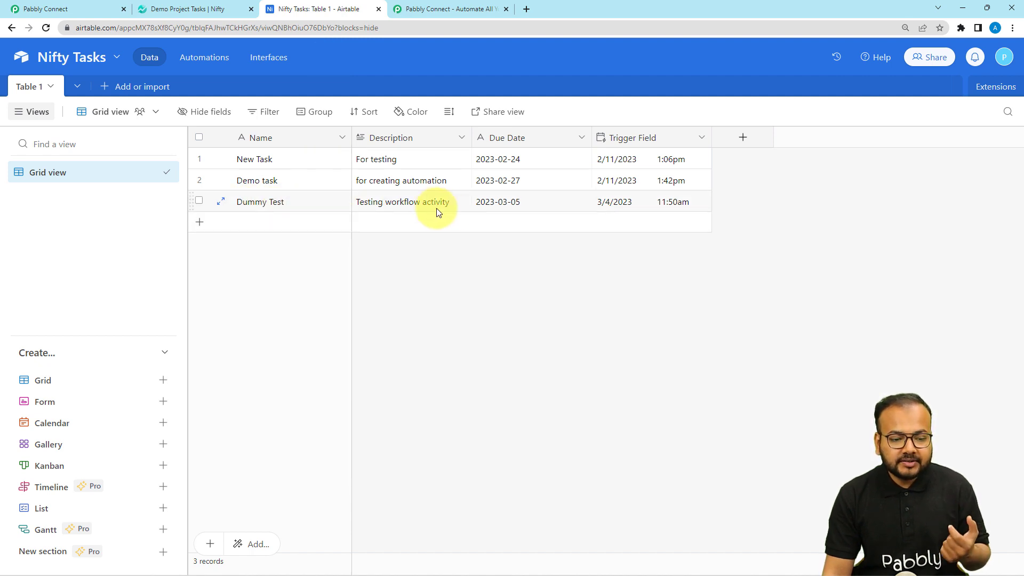
pyautogui.click(80, 8)
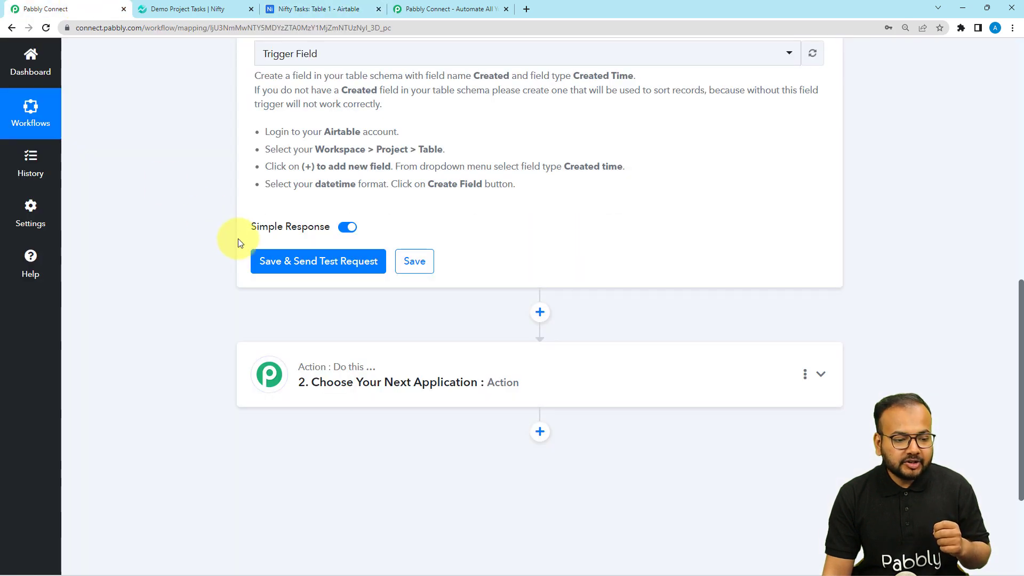
pyautogui.click(283, 274)
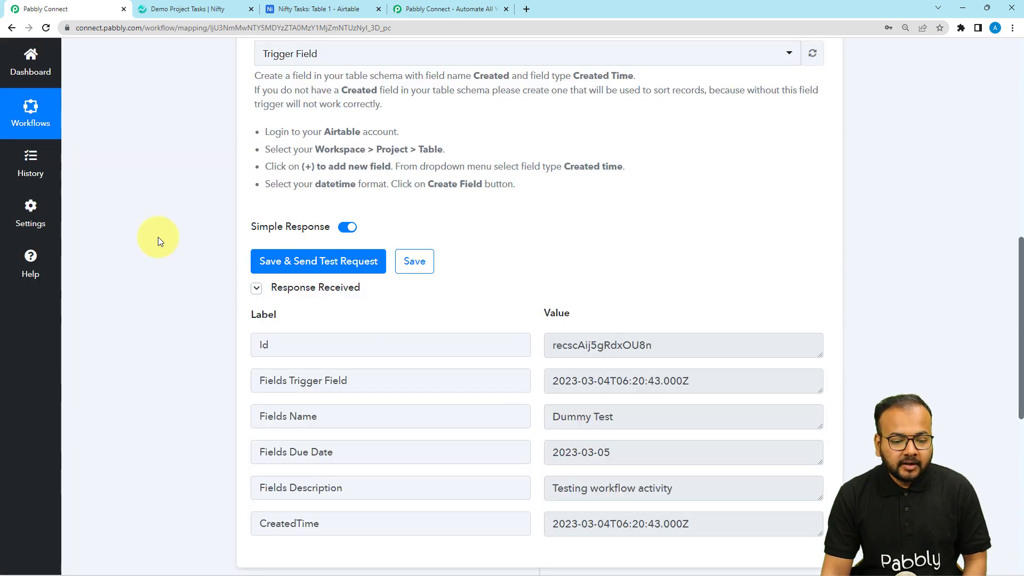
# Step: Compare the trigger's received response with the Dummy Test record in Airtable
pyautogui.scroll(-3, 158, 237)
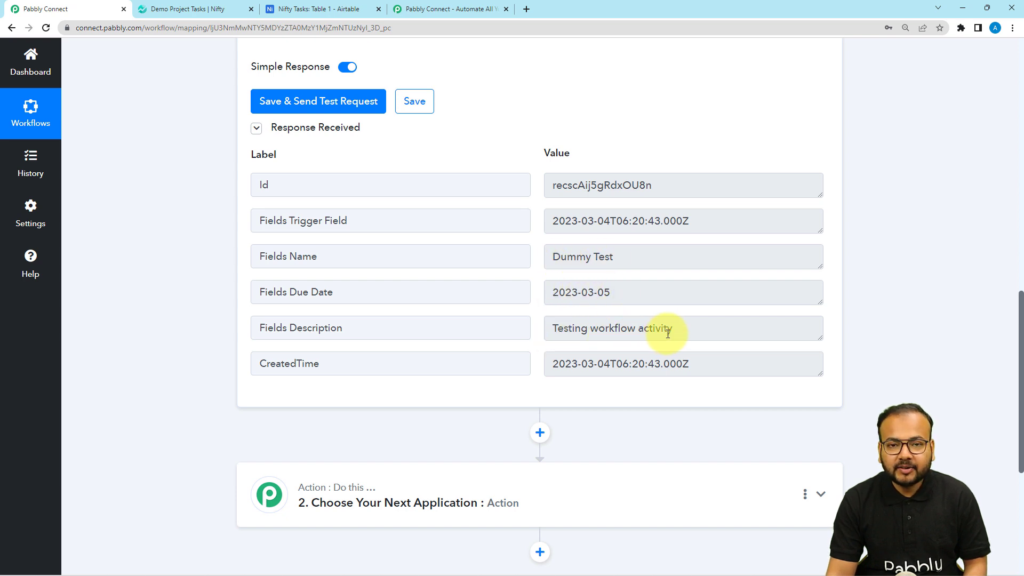
pyautogui.click(312, 9)
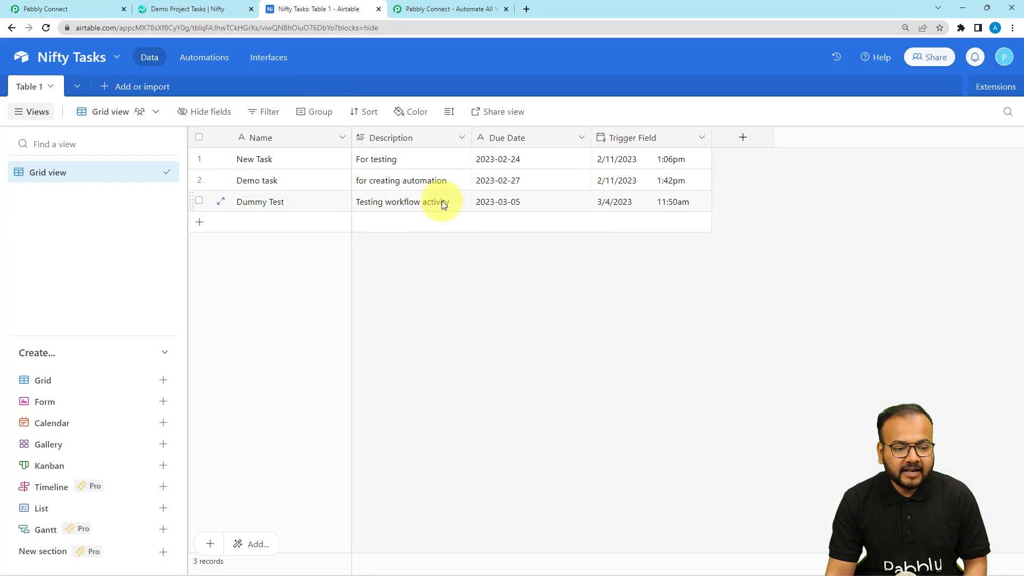
pyautogui.click(84, 8)
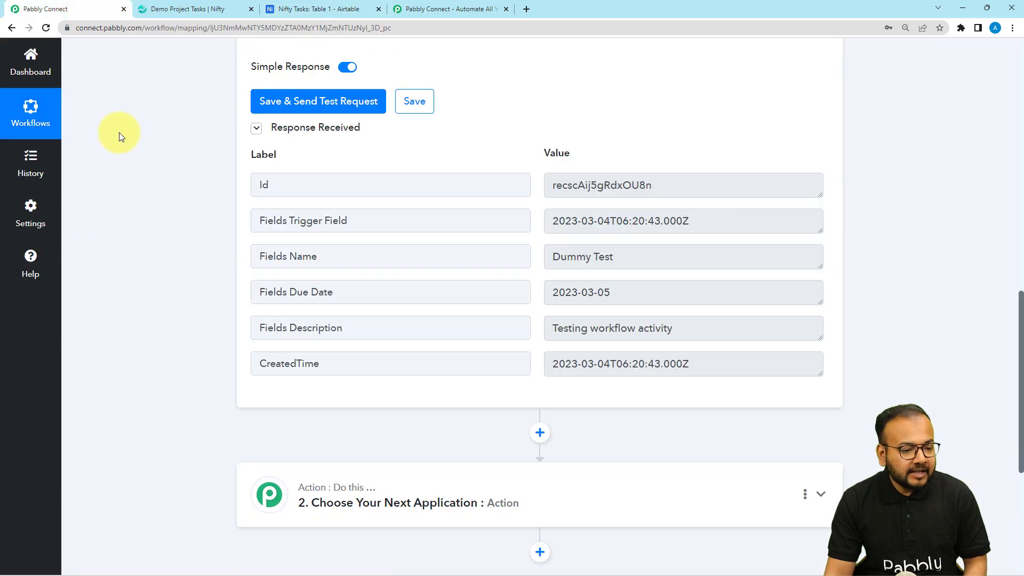
# Step: Set the workflow's second step to the Nifty PM app with Create Task as its action event
pyautogui.scroll(-2, 120, 133)
pyautogui.scroll(-2, 115, 144)
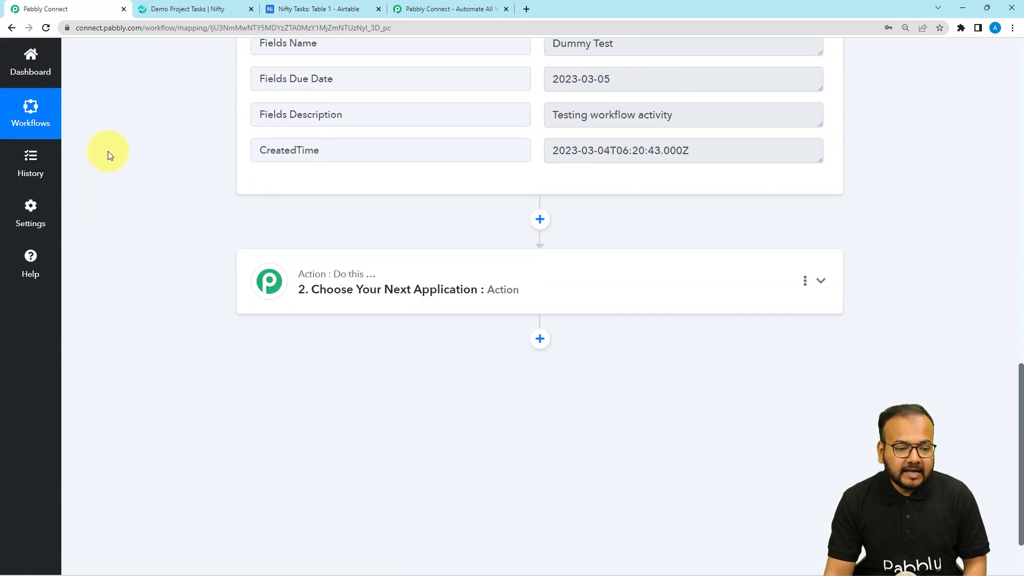
pyautogui.scroll(-1, 107, 153)
pyautogui.scroll(1, 387, 108)
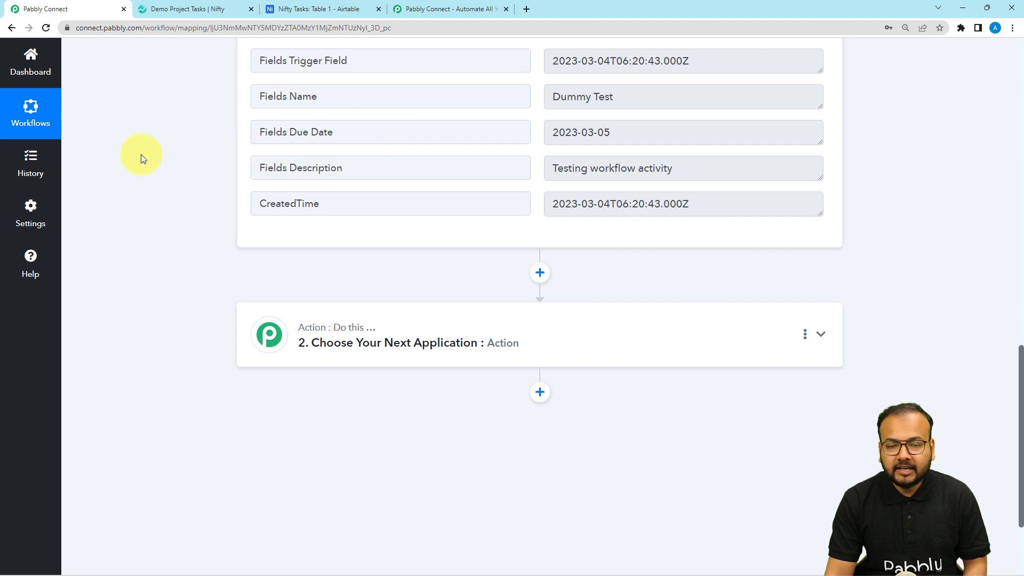
pyautogui.scroll(-2, 140, 160)
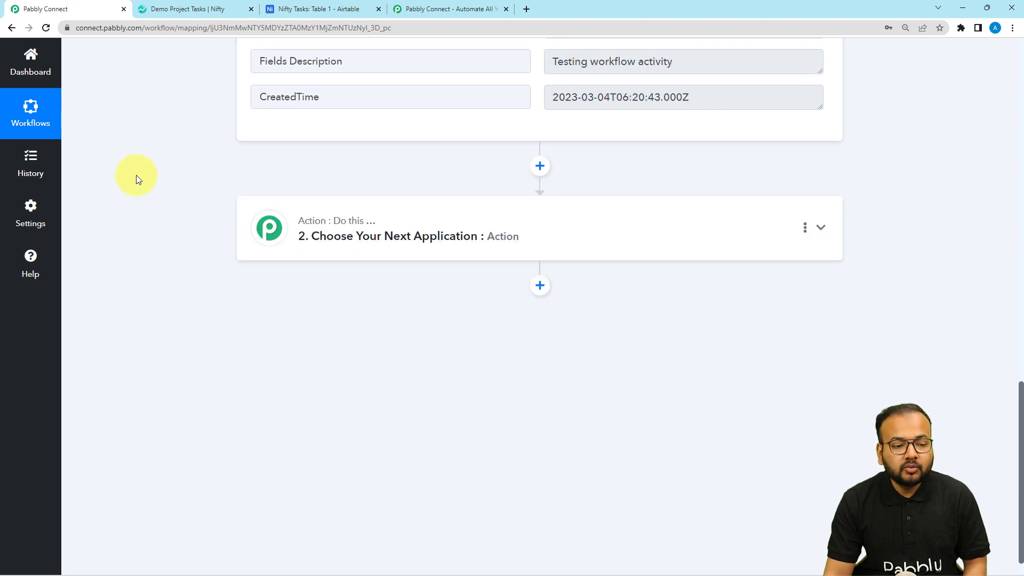
pyautogui.click(329, 237)
pyautogui.scroll(-3, 328, 236)
pyautogui.click(328, 153)
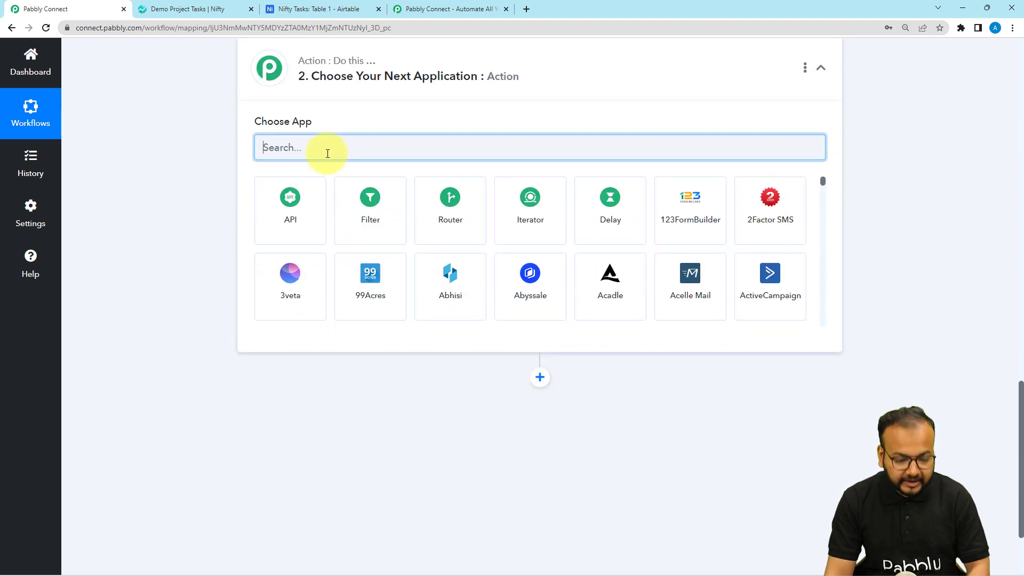
pyautogui.write('nif')
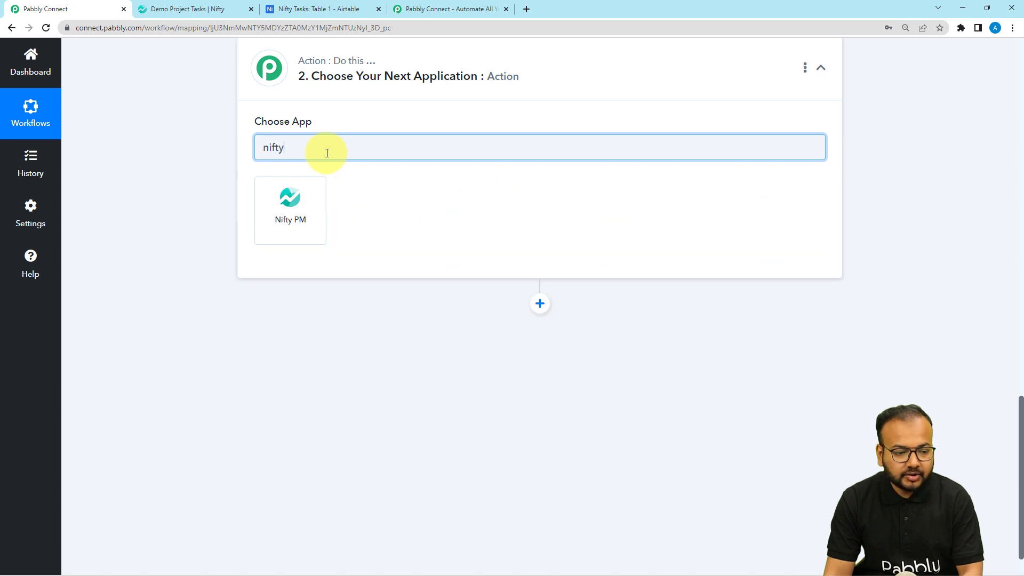
pyautogui.write('ty')
pyautogui.click(266, 217)
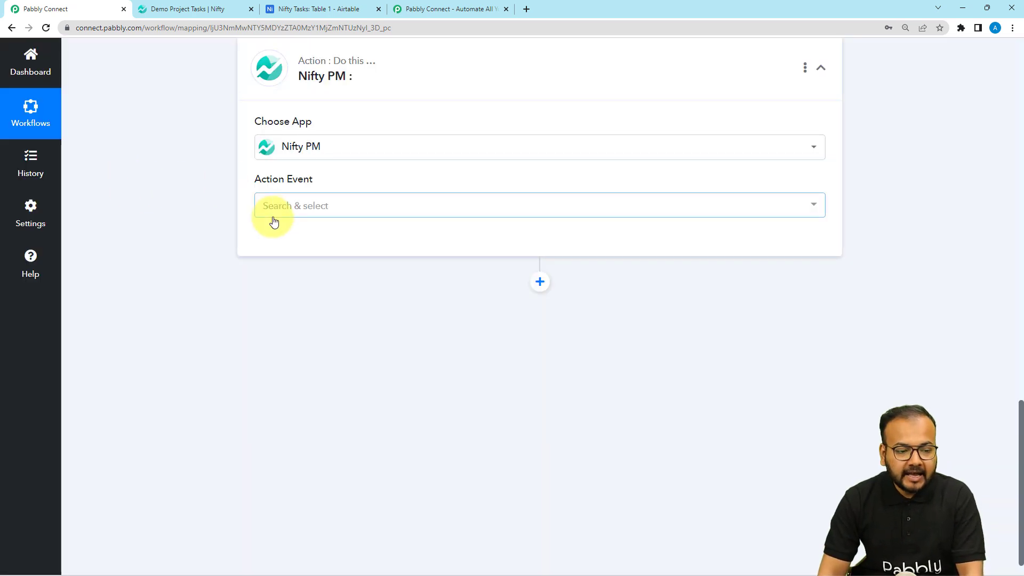
pyautogui.click(275, 221)
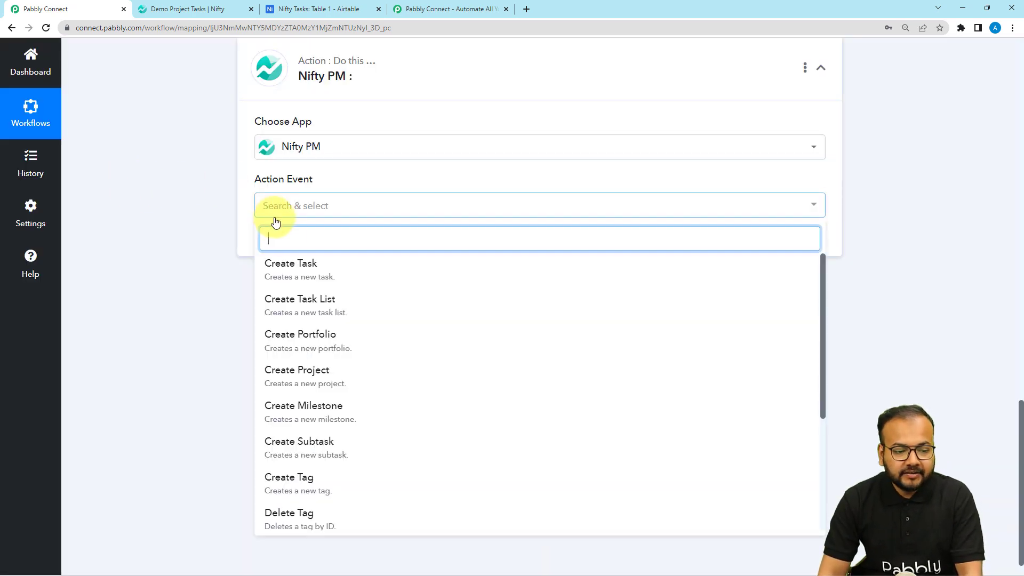
pyautogui.click(283, 272)
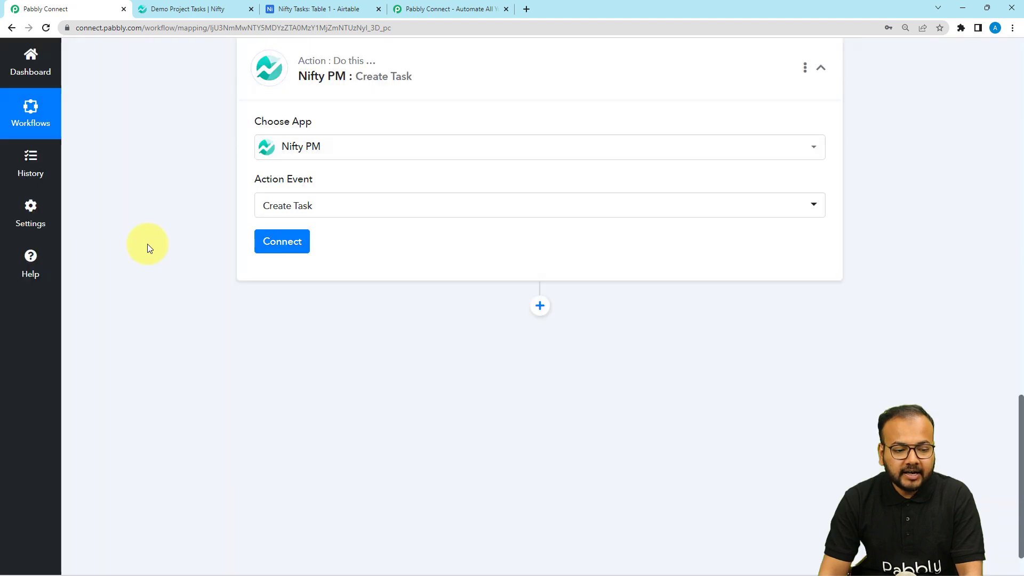
# Step: Add a new Nifty PM connection and allow Pabbly Connect to access the Nifty account in the Pabbly workspace
pyautogui.click(275, 246)
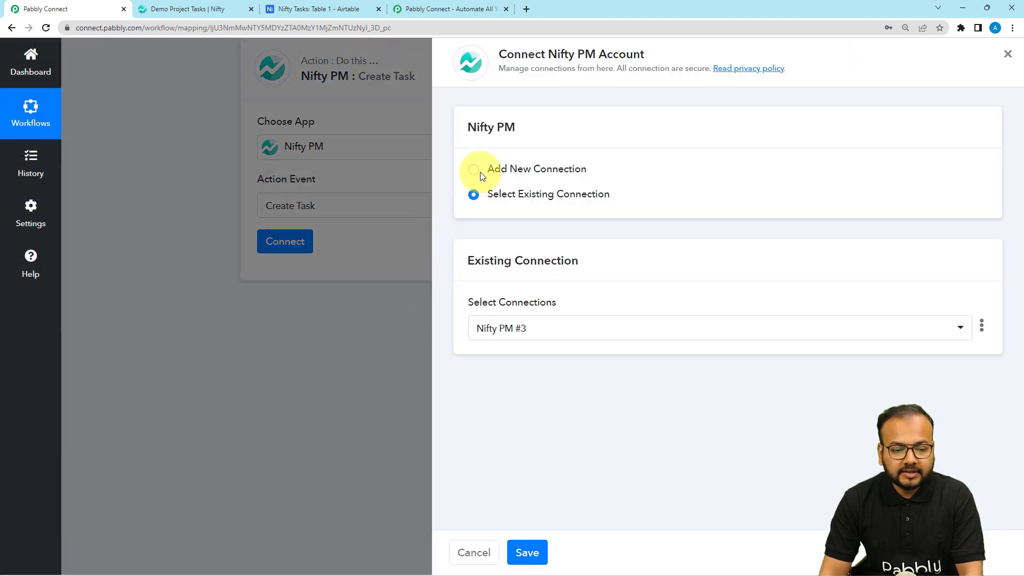
pyautogui.click(474, 169)
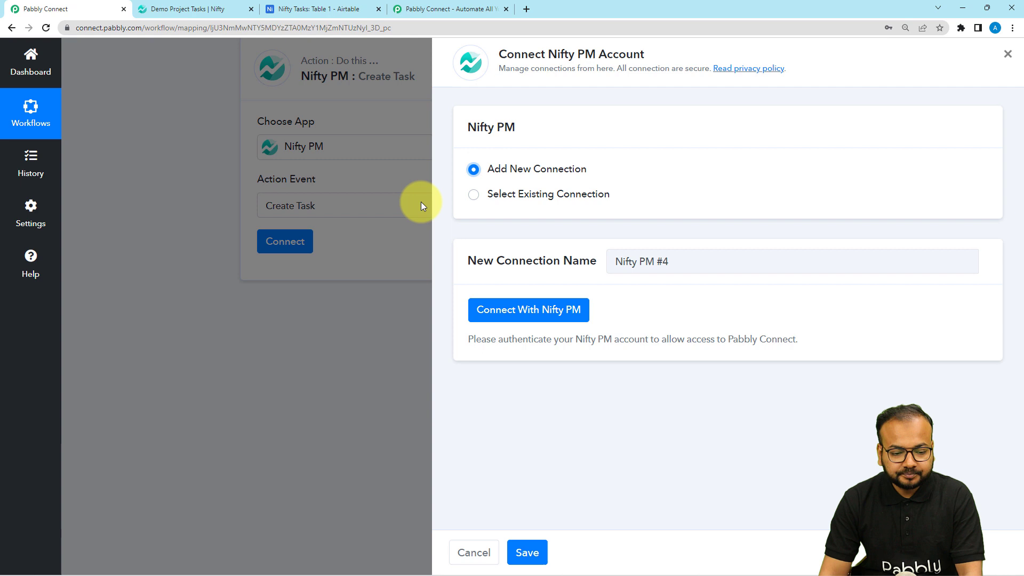
pyautogui.click(502, 312)
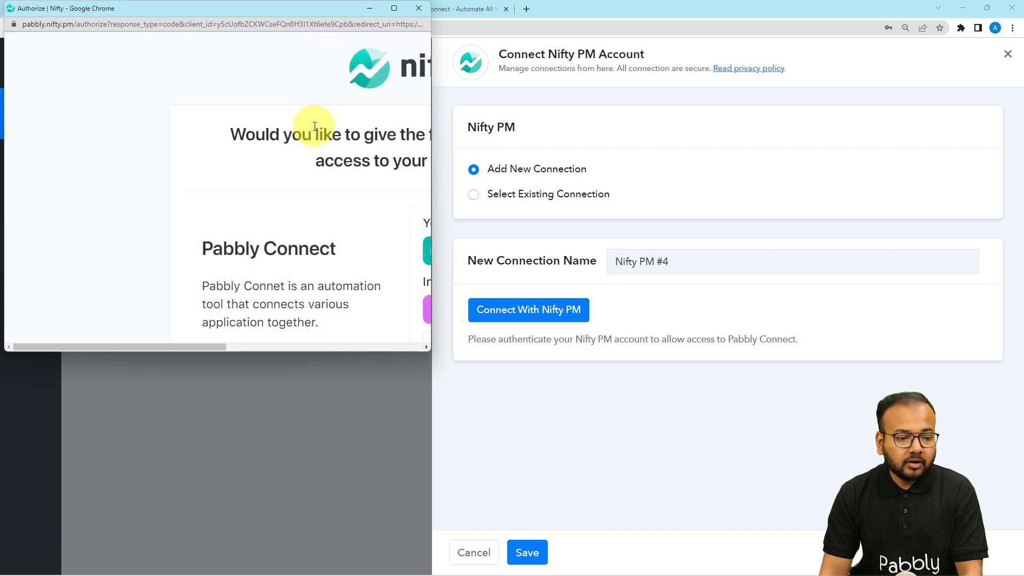
pyautogui.moveTo(210, 350); pyautogui.dragTo(320, 351)
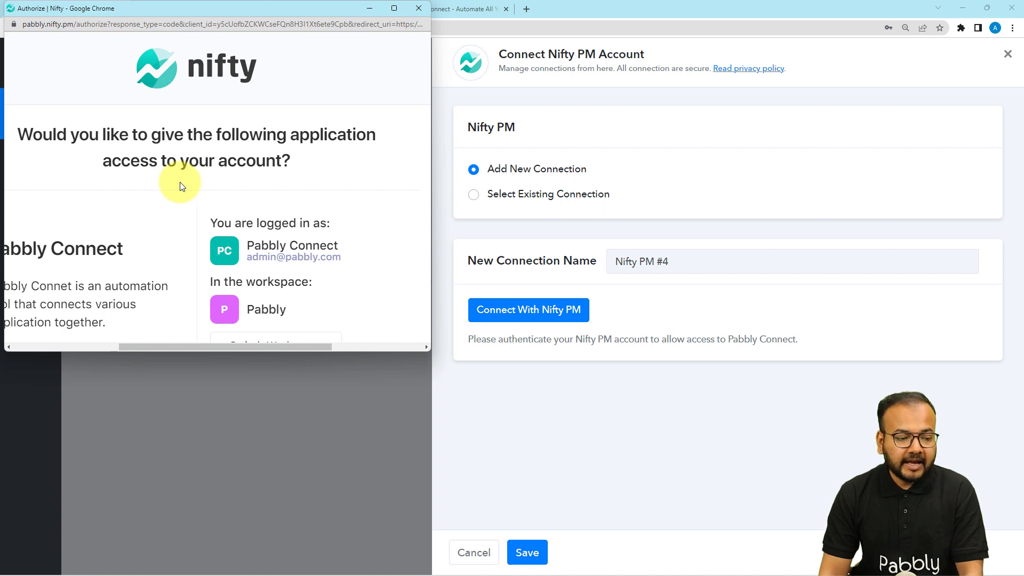
pyautogui.scroll(-4, 181, 184)
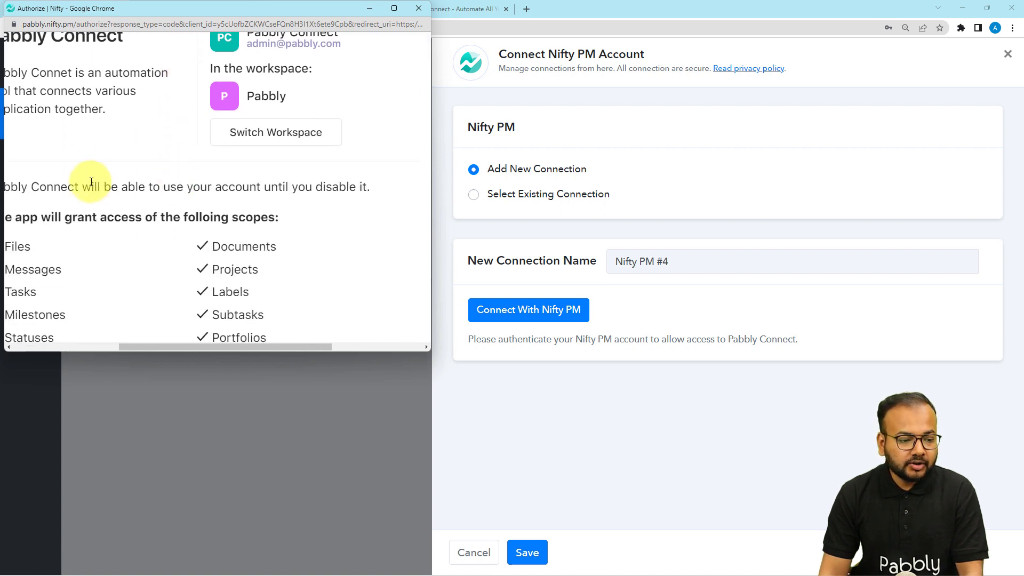
pyautogui.scroll(-2, 91, 182)
pyautogui.scroll(2, 154, 194)
pyautogui.scroll(-2, 153, 196)
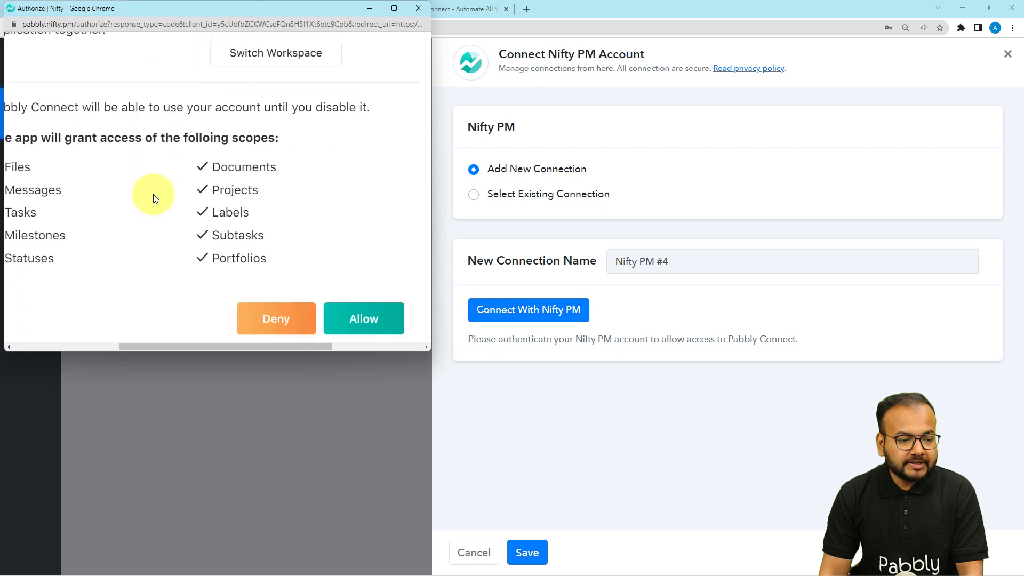
pyautogui.scroll(-1, 155, 202)
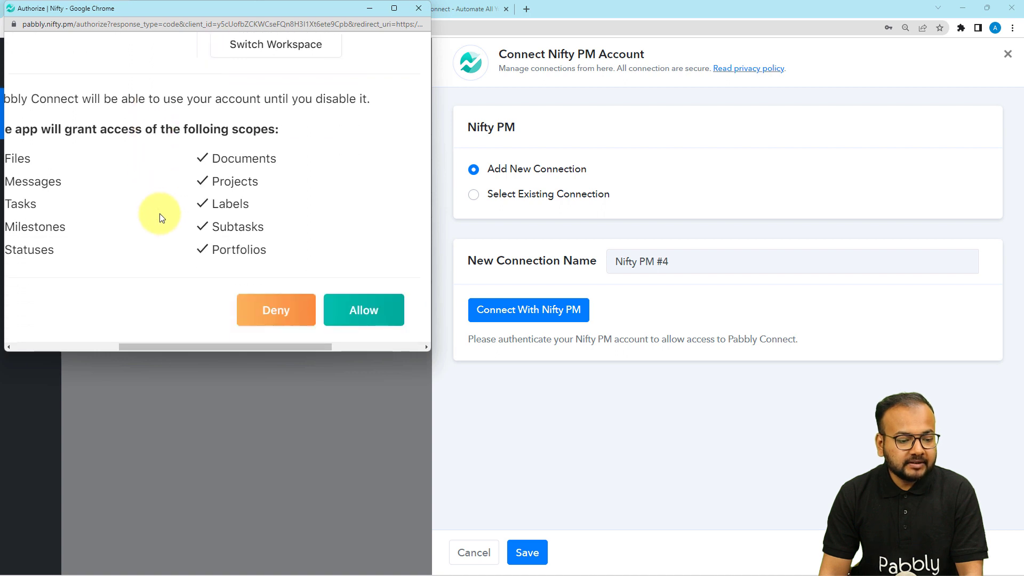
pyautogui.click(364, 311)
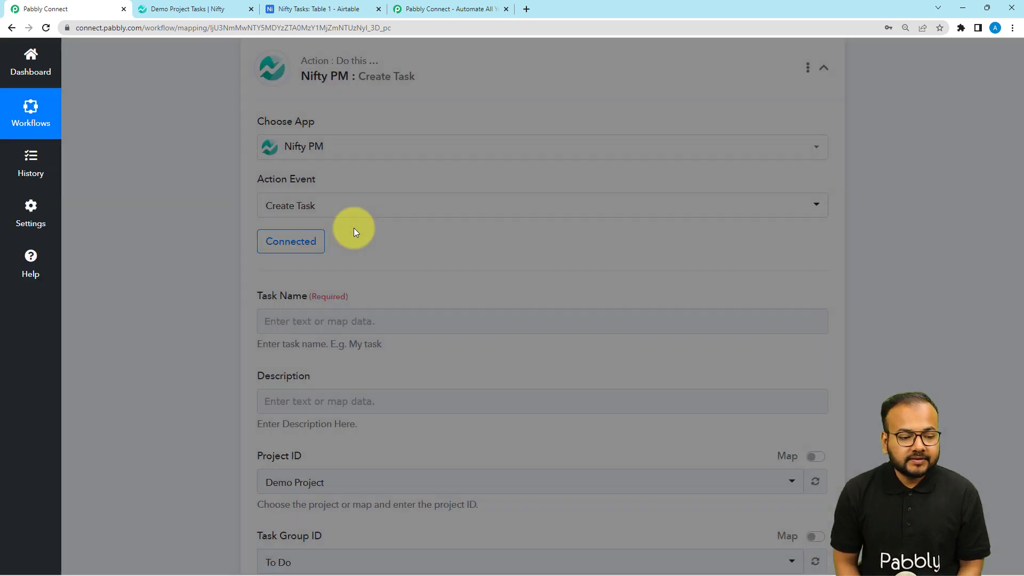
# Step: Map the required Task Name to the Fields Name value from the Airtable New Record trigger
pyautogui.scroll(-2, 320, 234)
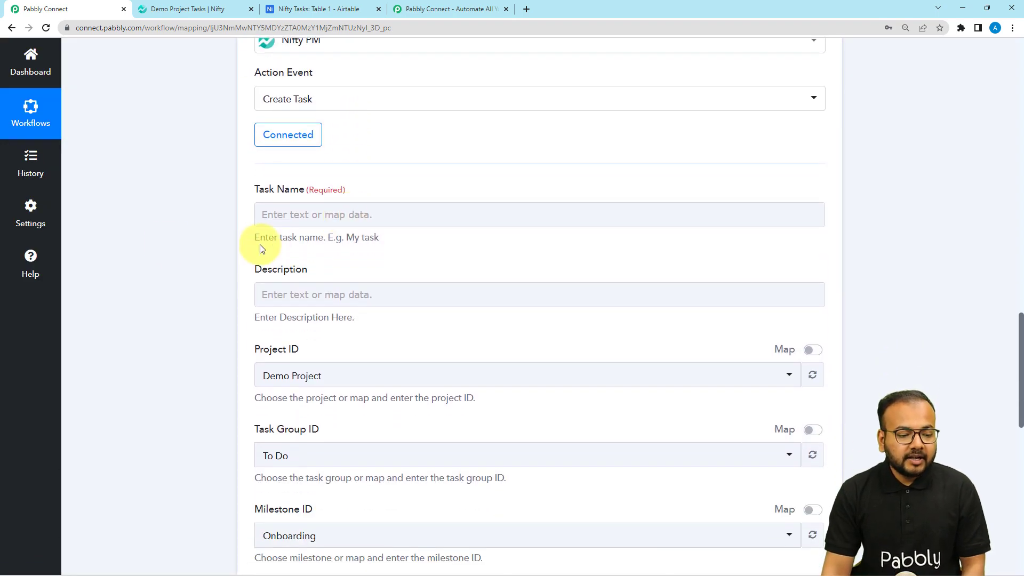
pyautogui.scroll(-1, 299, 203)
pyautogui.click(272, 161)
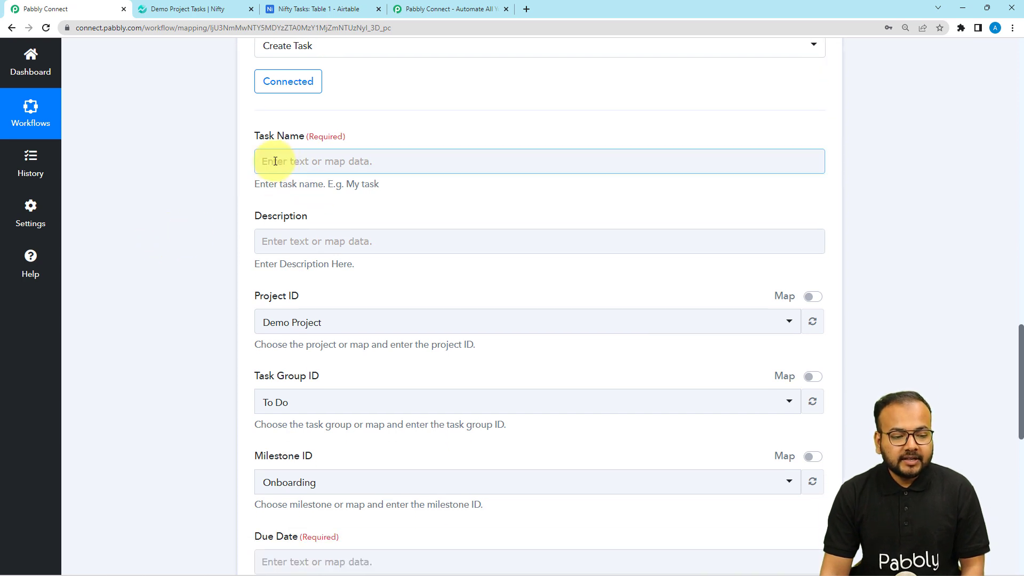
pyautogui.scroll(-2, 401, 250)
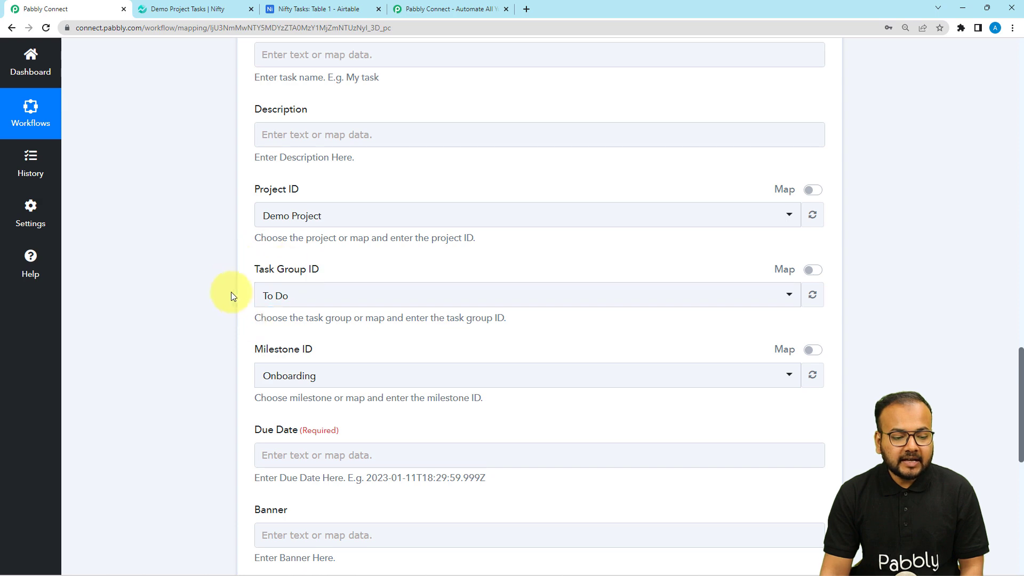
pyautogui.scroll(10, 193, 296)
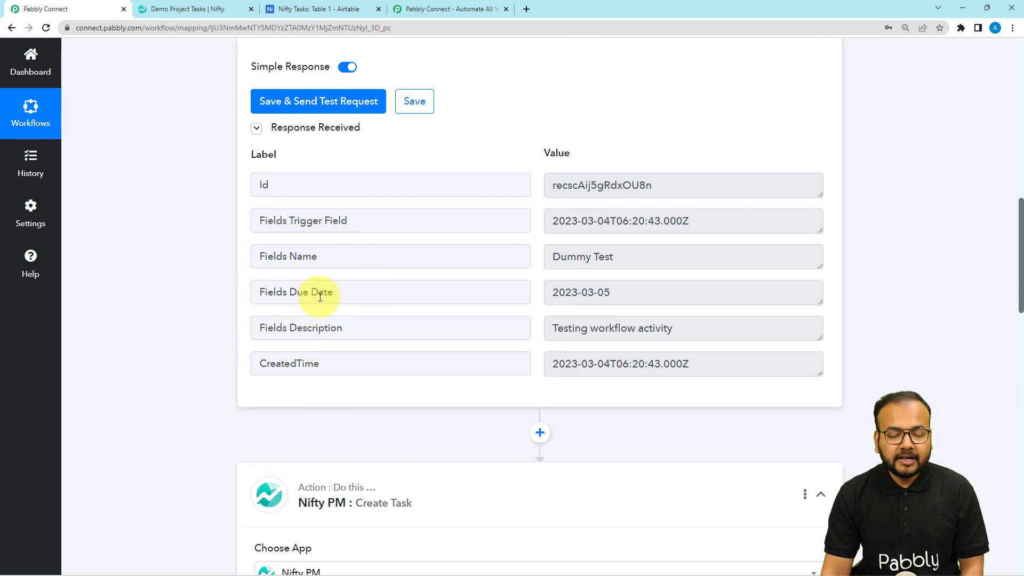
pyautogui.scroll(-10, 217, 278)
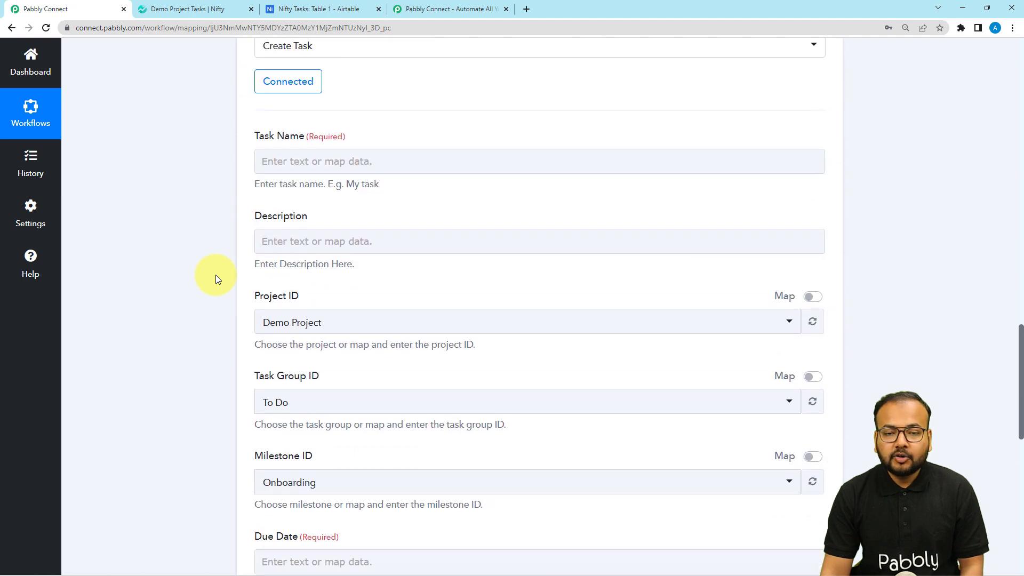
pyautogui.click(293, 163)
pyautogui.click(295, 160)
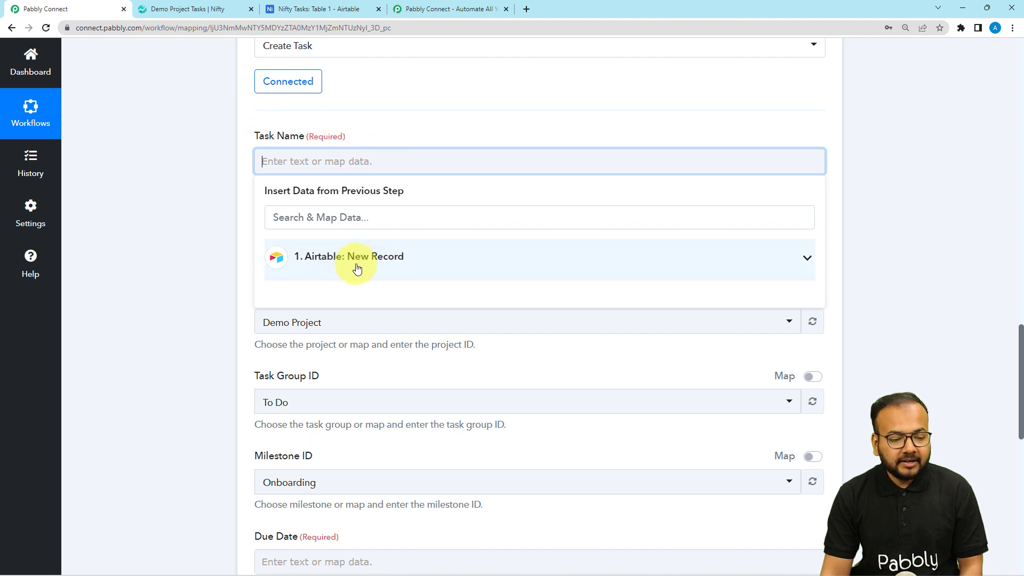
pyautogui.click(325, 275)
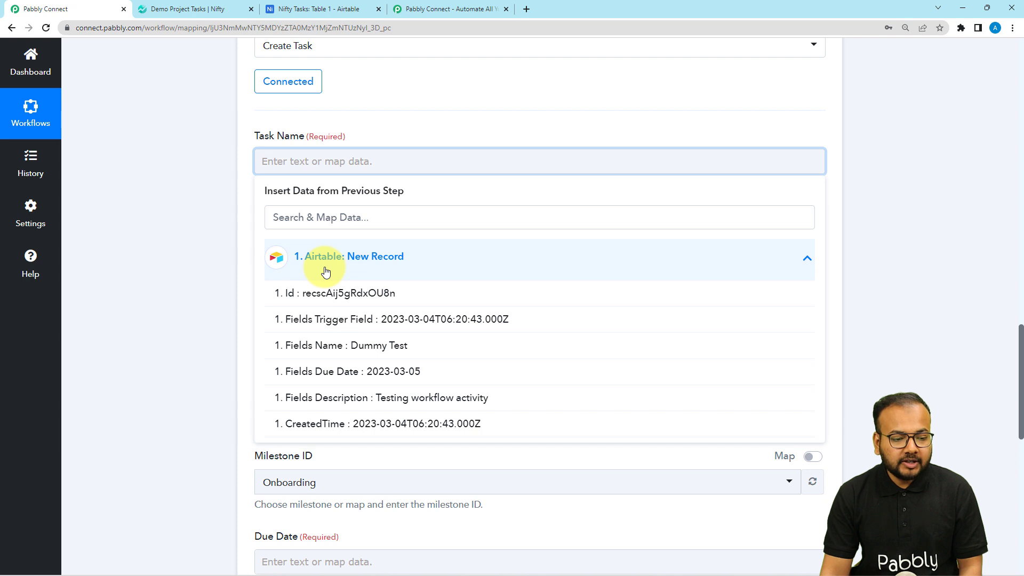
pyautogui.click(372, 355)
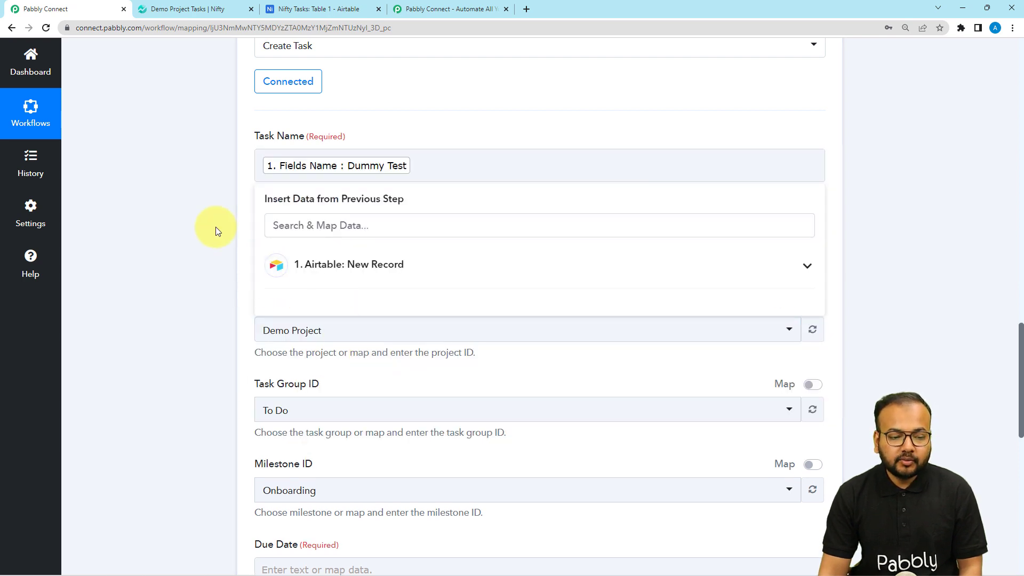
pyautogui.click(215, 227)
# Step: Map the task's Description to the Fields Description value from the Airtable New Record trigger
pyautogui.scroll(-2, 216, 226)
pyautogui.click(275, 154)
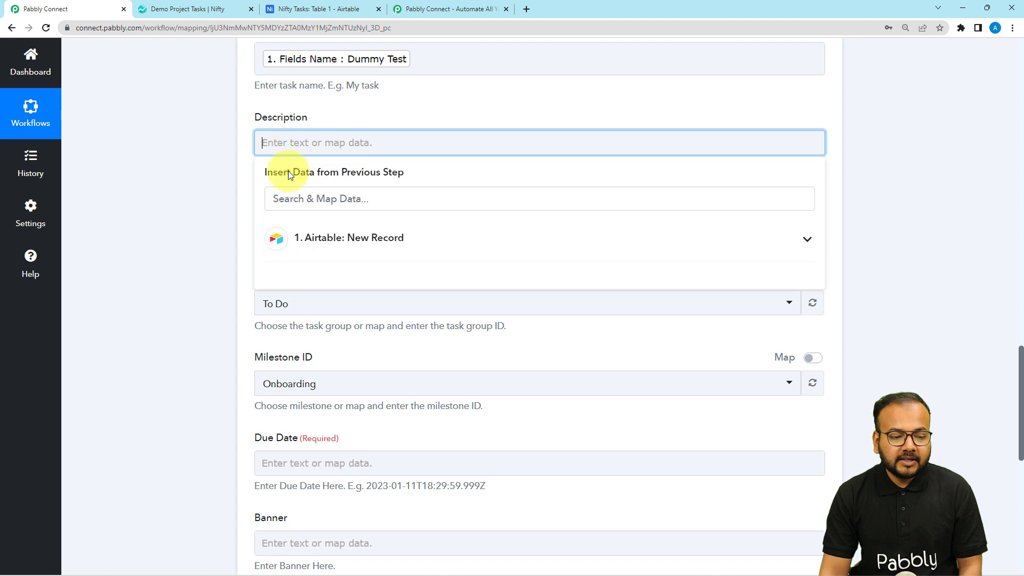
pyautogui.click(297, 237)
pyautogui.click(355, 380)
pyautogui.click(229, 264)
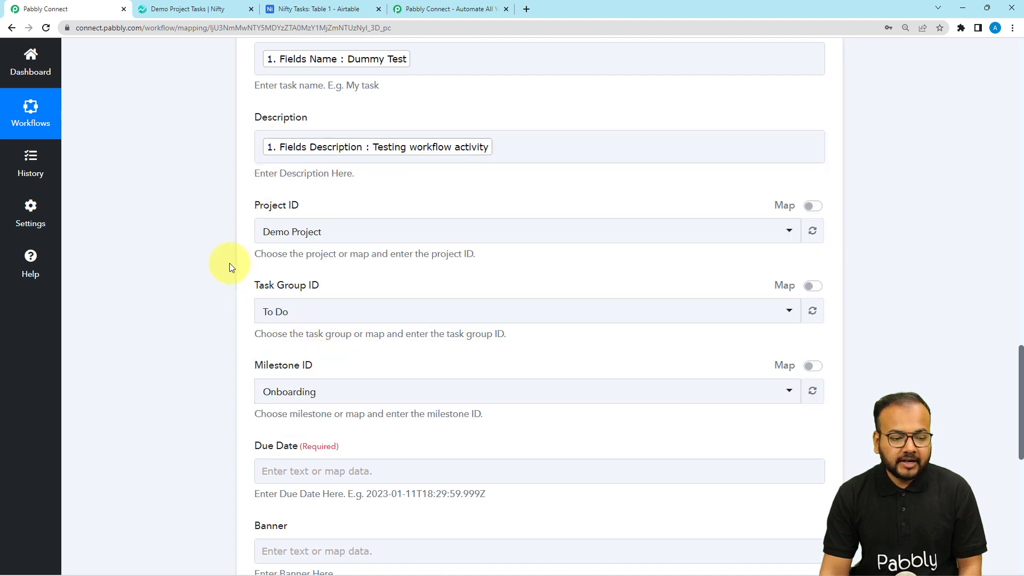
# Step: Look up Pabbly Project in Nifty, and choose it as the Project ID in Pabbly Connect
pyautogui.click(284, 233)
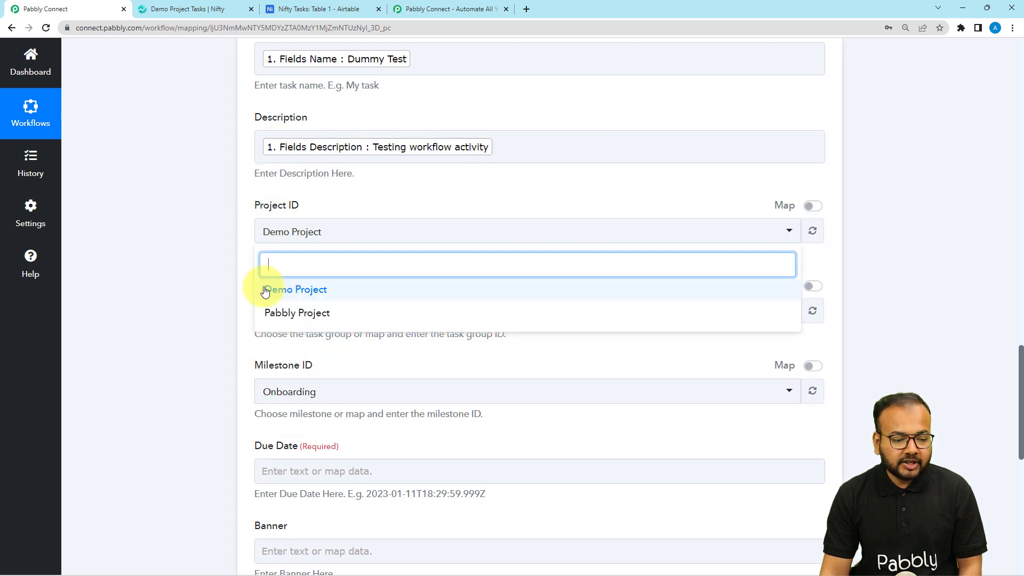
pyautogui.click(200, 200)
pyautogui.click(168, 7)
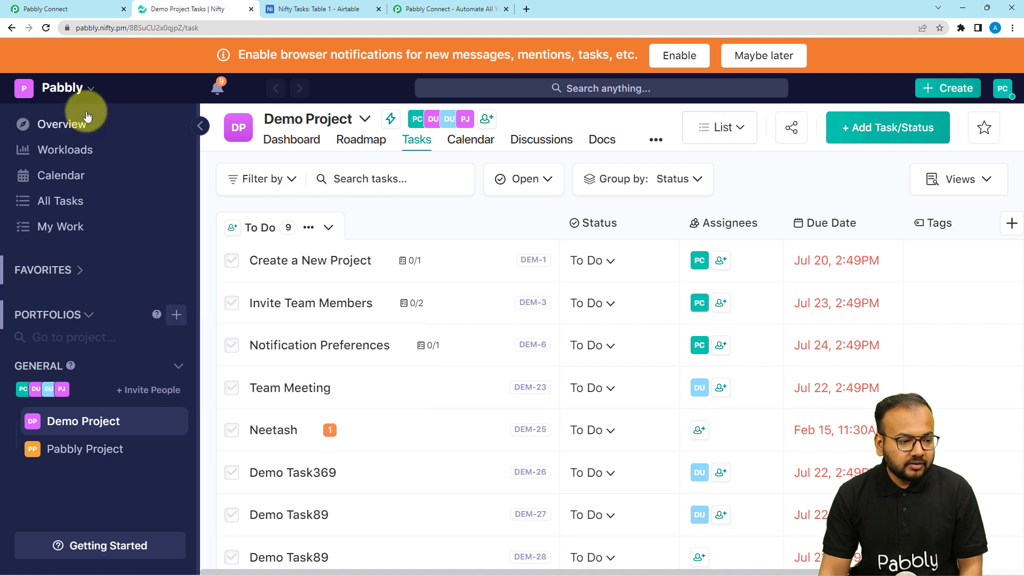
pyautogui.click(76, 459)
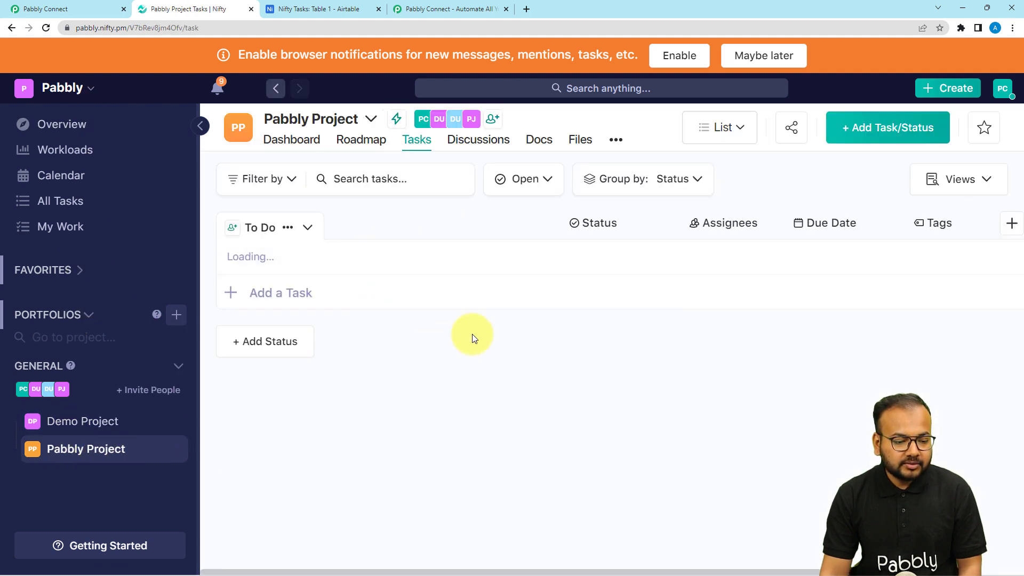
pyautogui.click(97, 11)
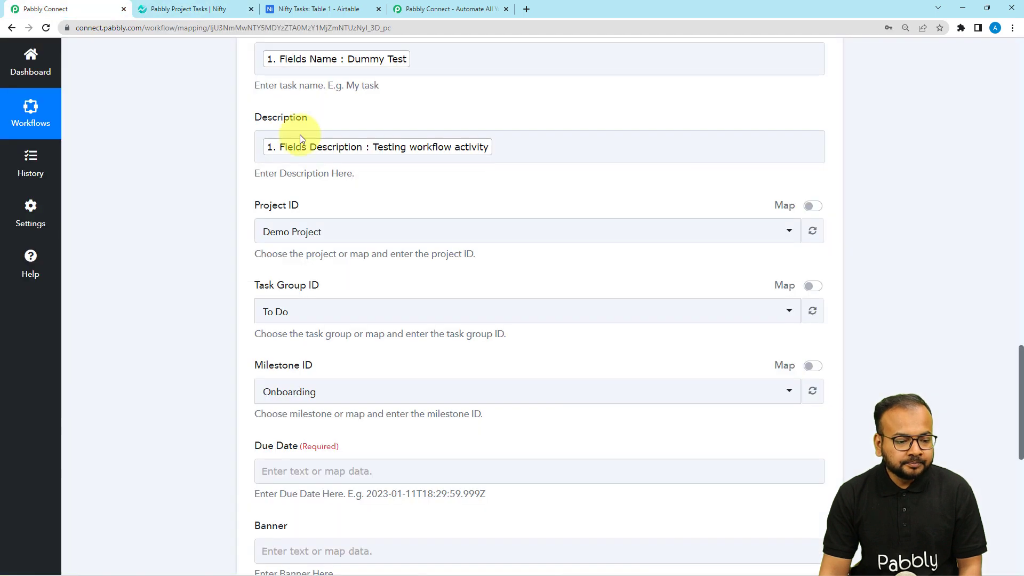
pyautogui.click(298, 232)
pyautogui.click(297, 313)
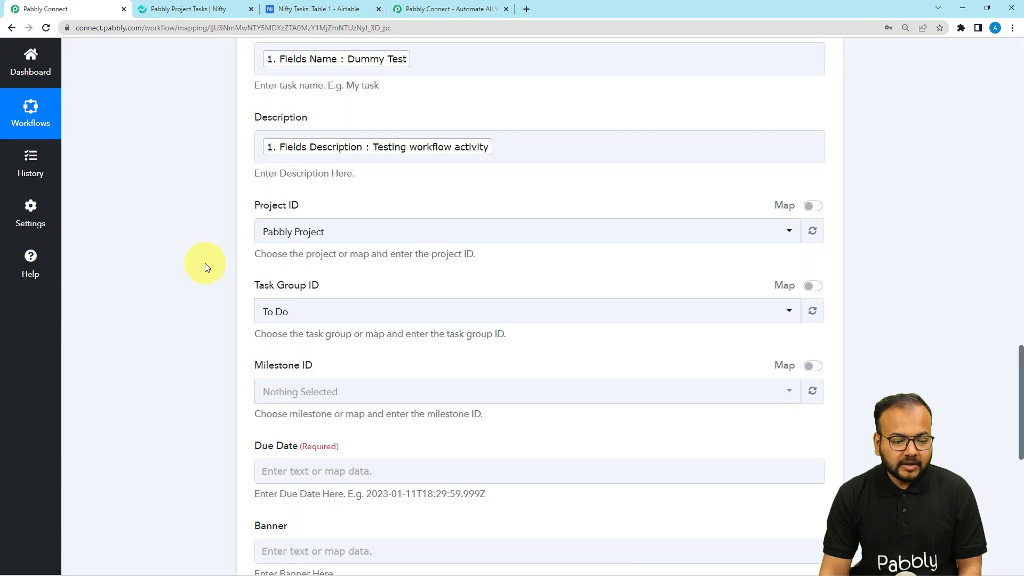
# Step: Choose To Do as the Task Group ID, and review the Milestone ID, Due Date, Banner and Assignees fields
pyautogui.scroll(-4, 205, 264)
pyautogui.click(355, 99)
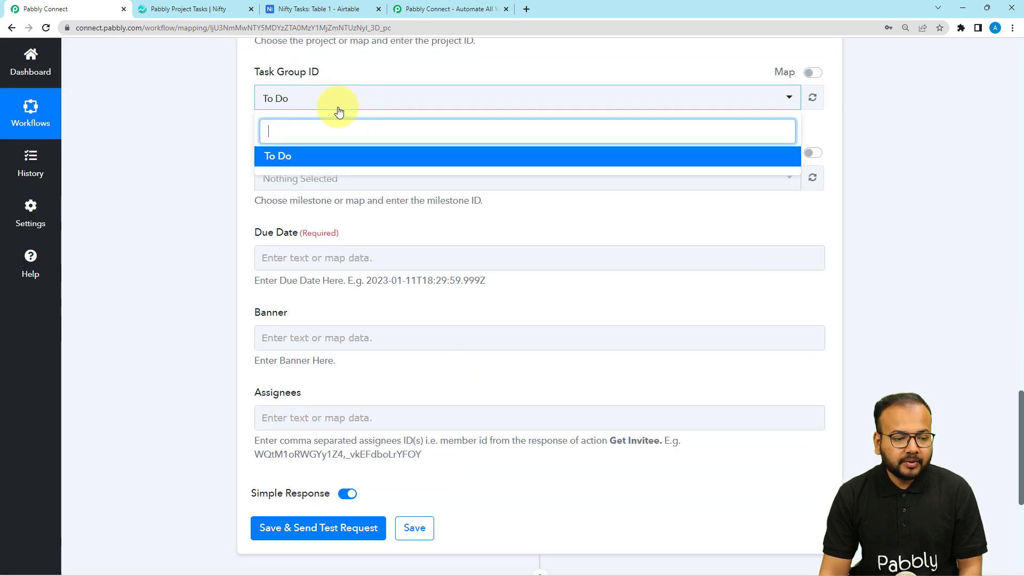
pyautogui.click(285, 155)
pyautogui.click(186, 137)
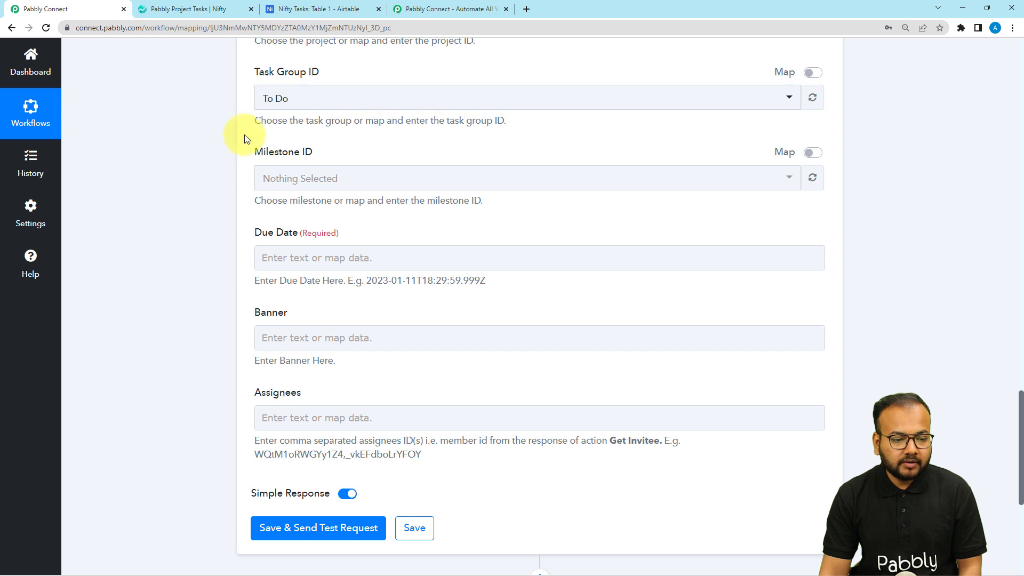
pyautogui.scroll(-1, 181, 141)
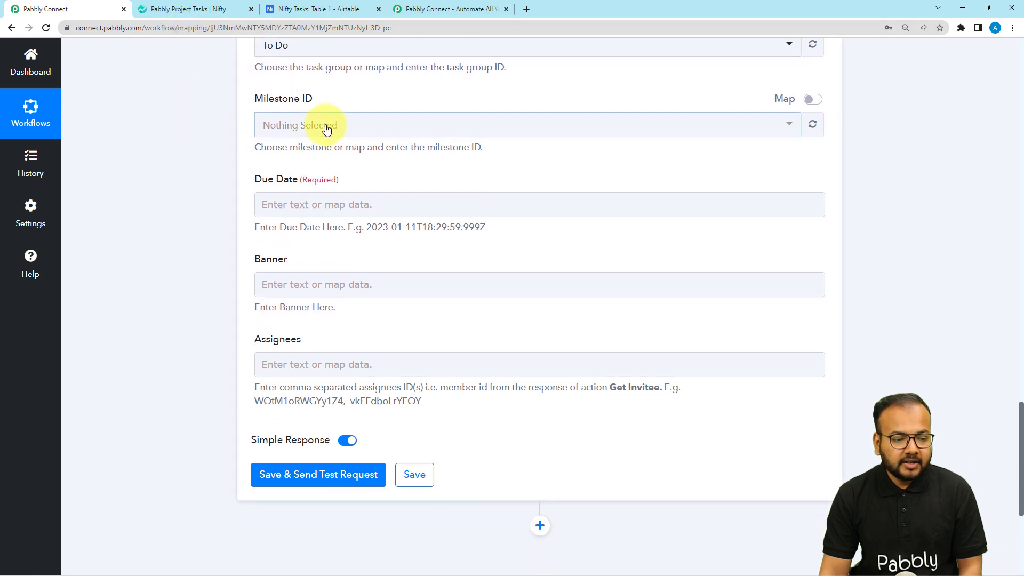
pyautogui.scroll(-2, 341, 187)
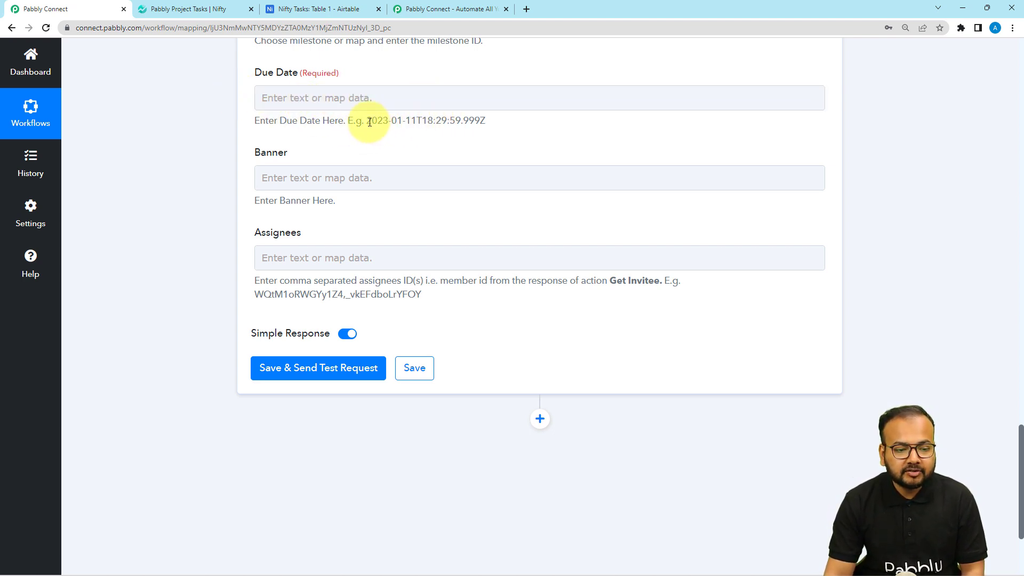
# Step: Check the example date format and the trigger's response, and map the task's Due Date to the Airtable Fields Due Date value
pyautogui.moveTo(369, 122); pyautogui.dragTo(497, 130)
pyautogui.scroll(2, 602, 177)
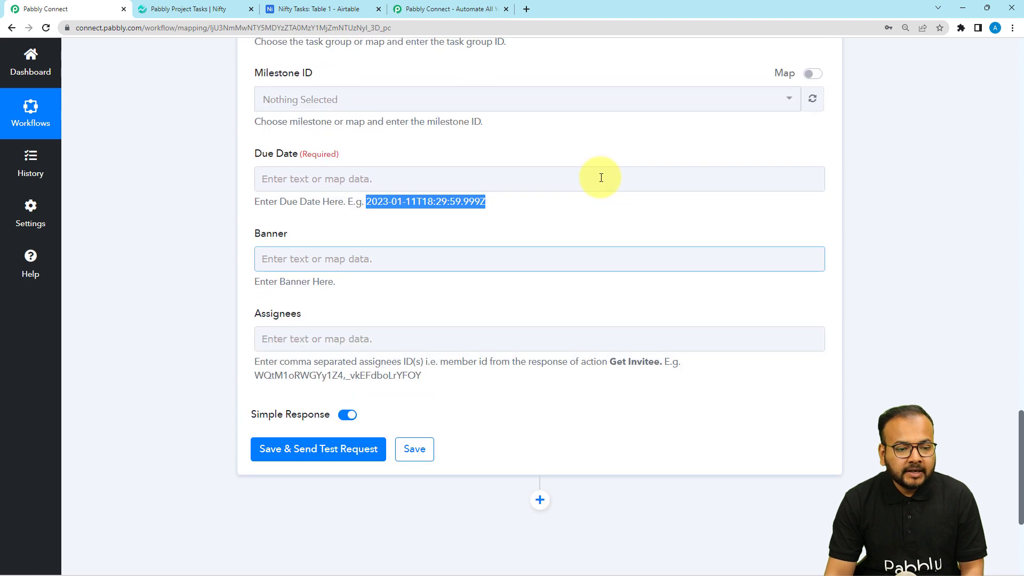
pyautogui.scroll(15, 602, 178)
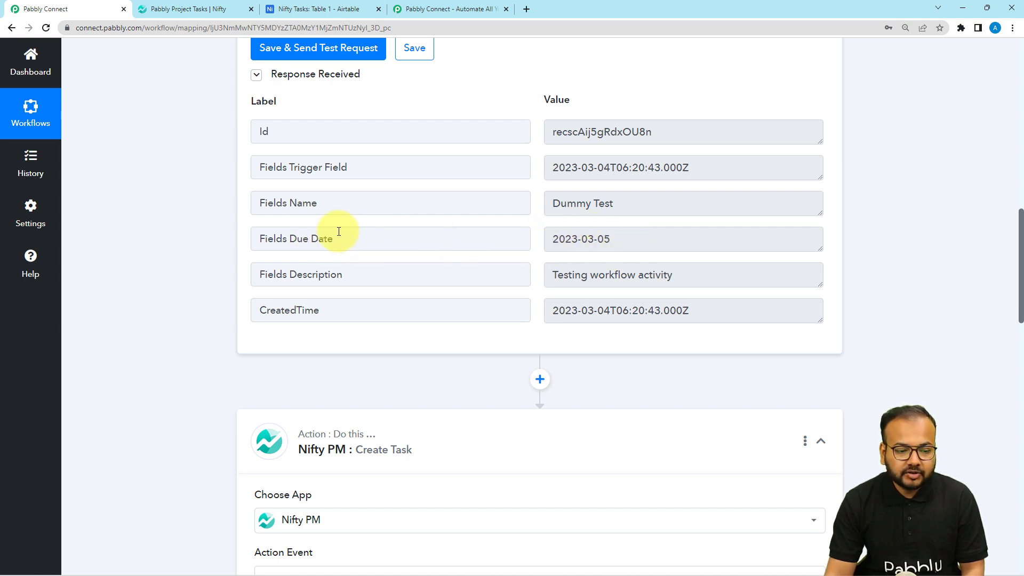
pyautogui.scroll(-15, 210, 246)
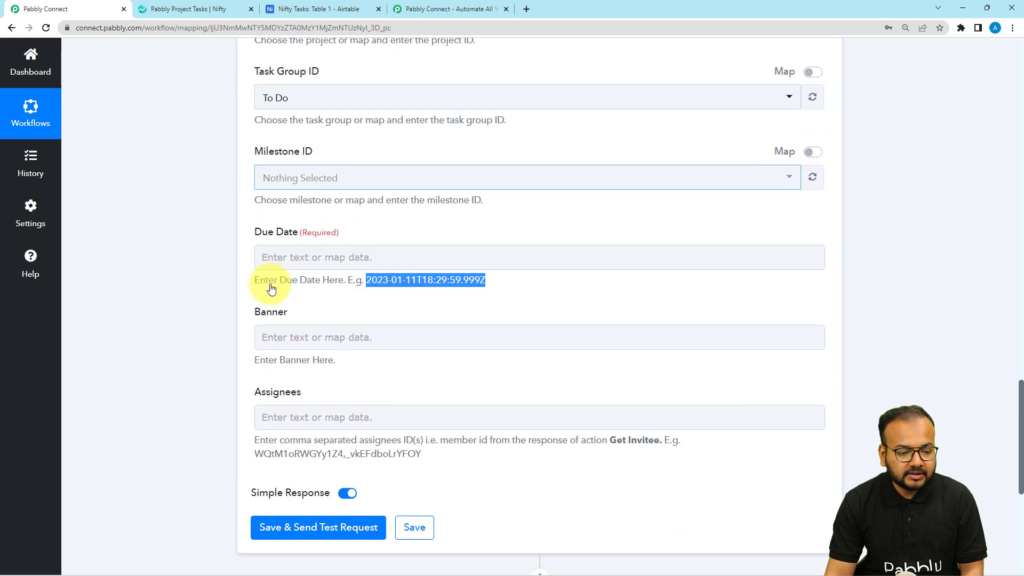
pyautogui.scroll(-1, 272, 267)
pyautogui.click(279, 206)
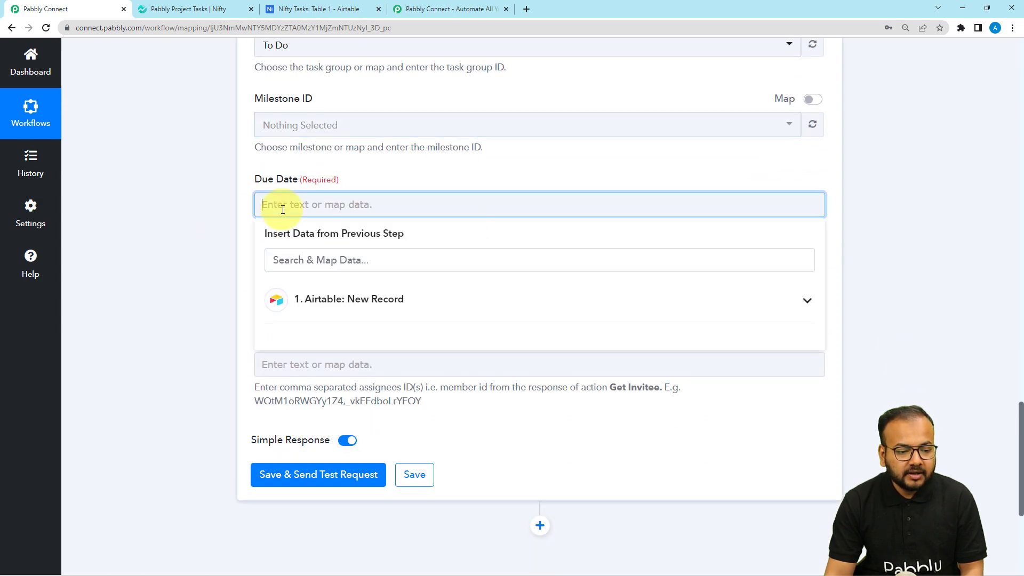
pyautogui.click(312, 316)
pyautogui.click(366, 414)
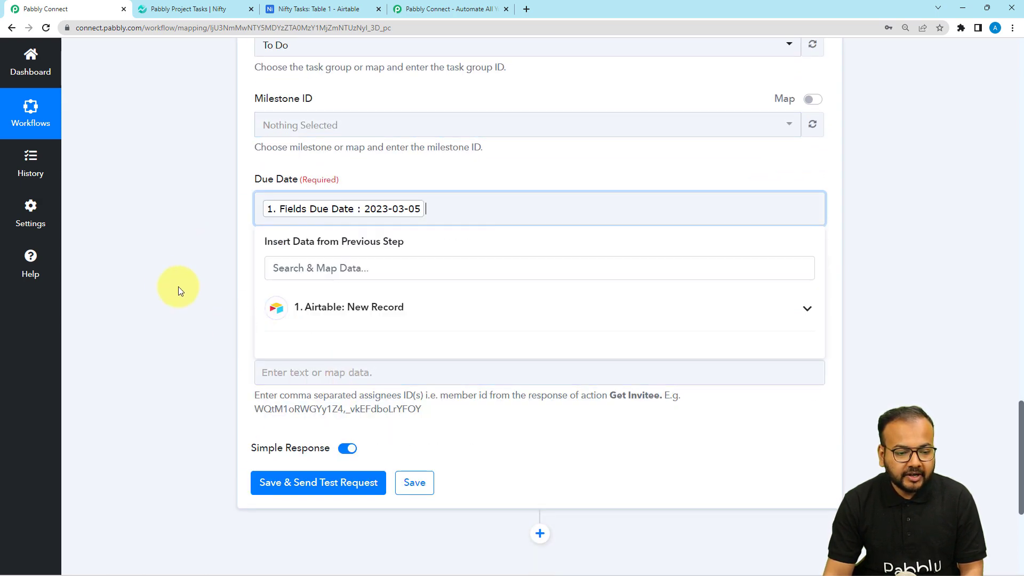
pyautogui.click(170, 281)
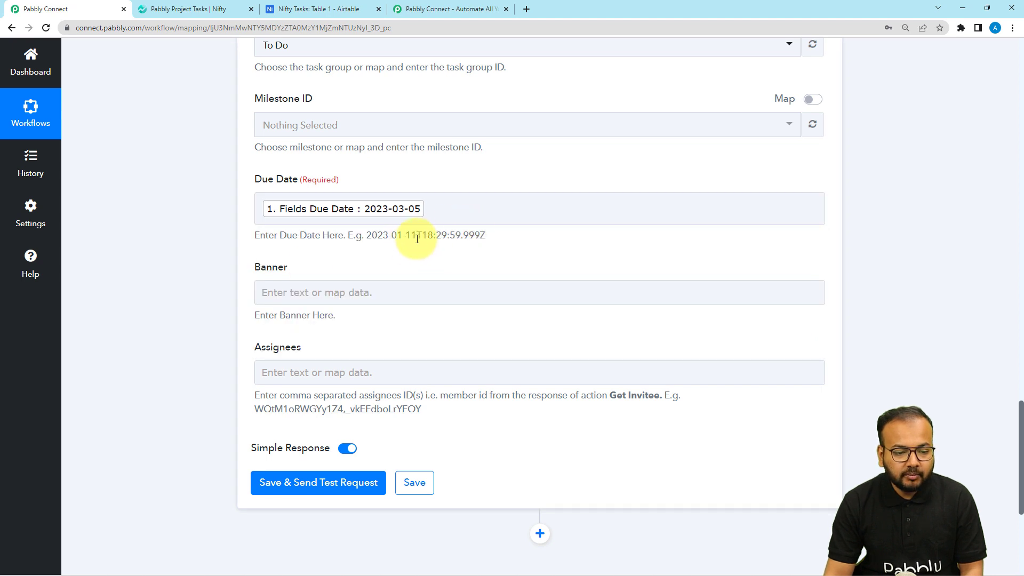
# Step: Append the time suffix T11:59:00.000Z directly after the mapped Fields Due Date value in Due Date
pyautogui.moveTo(417, 239); pyautogui.dragTo(477, 239)
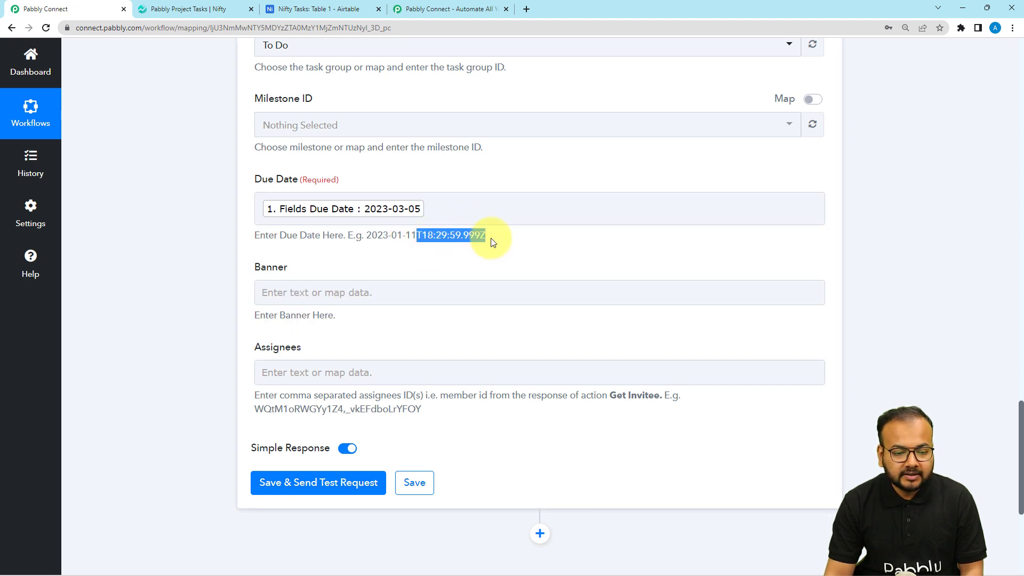
pyautogui.click(432, 212)
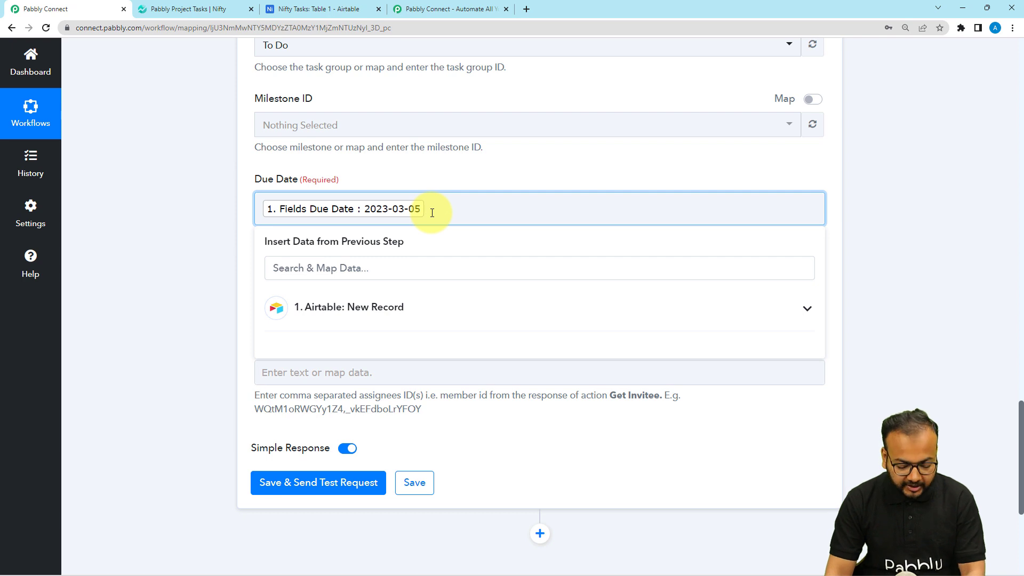
pyautogui.click(441, 185)
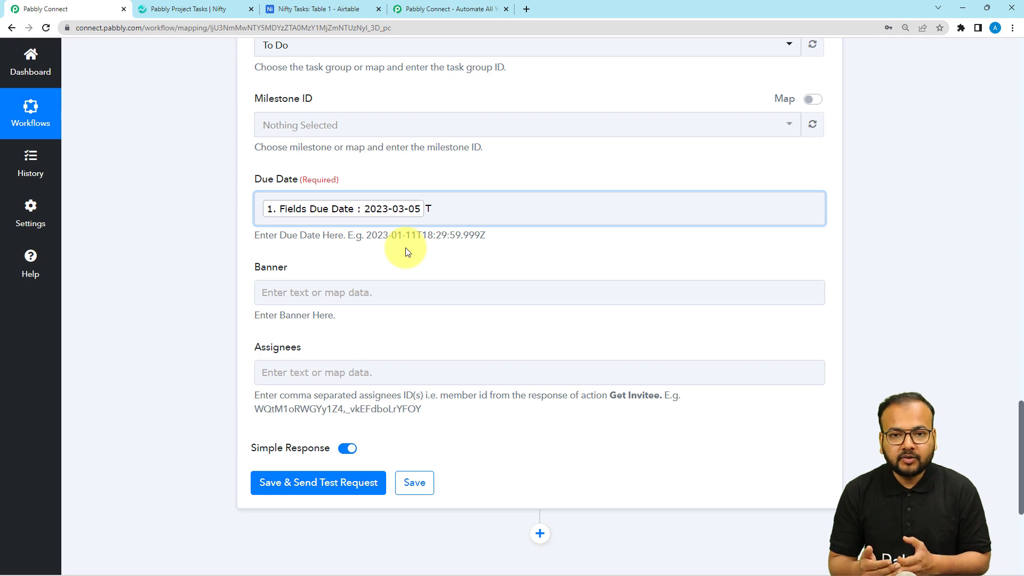
pyautogui.click(443, 209)
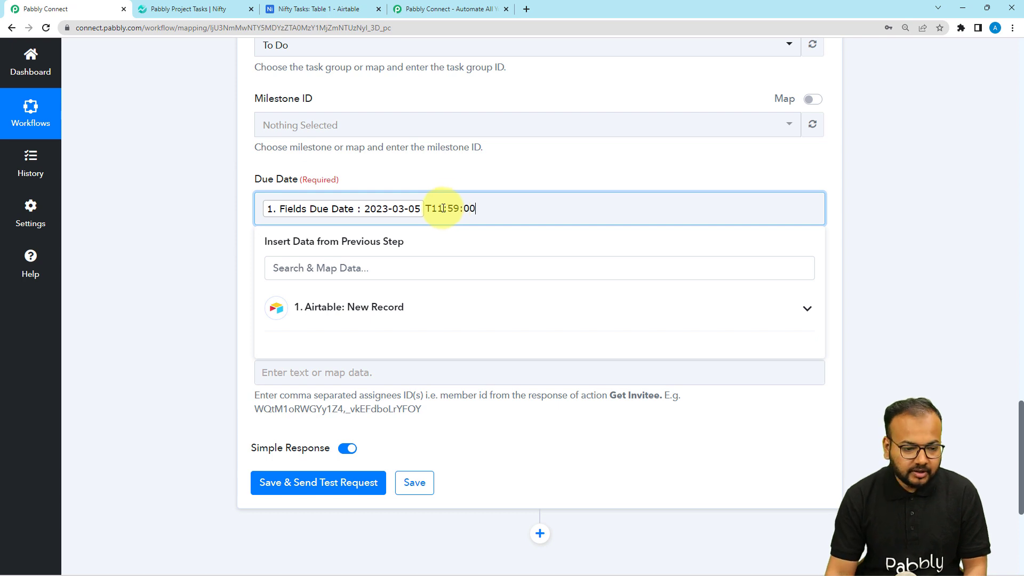
pyautogui.click(469, 177)
pyautogui.click(479, 212)
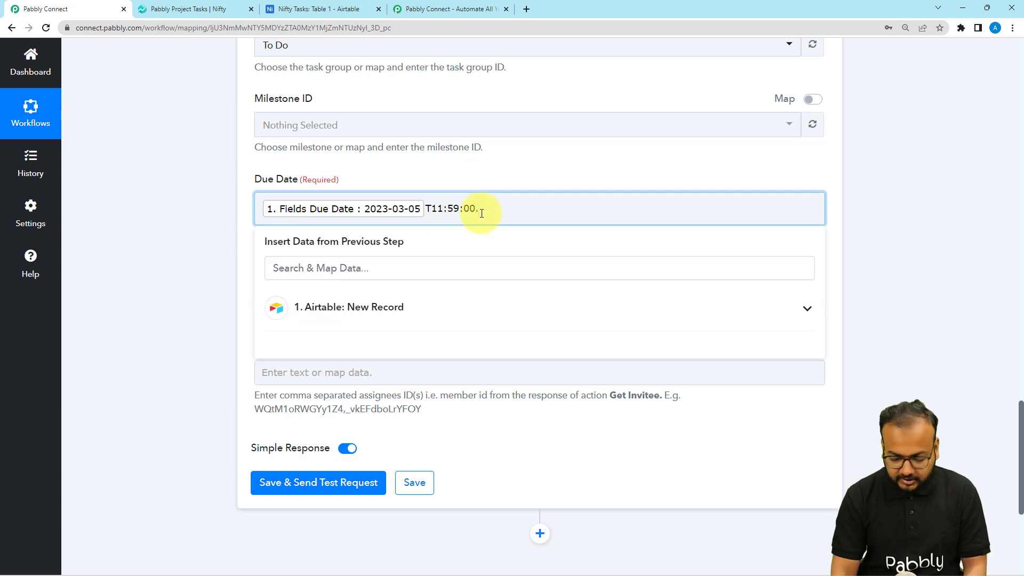
pyautogui.click(503, 167)
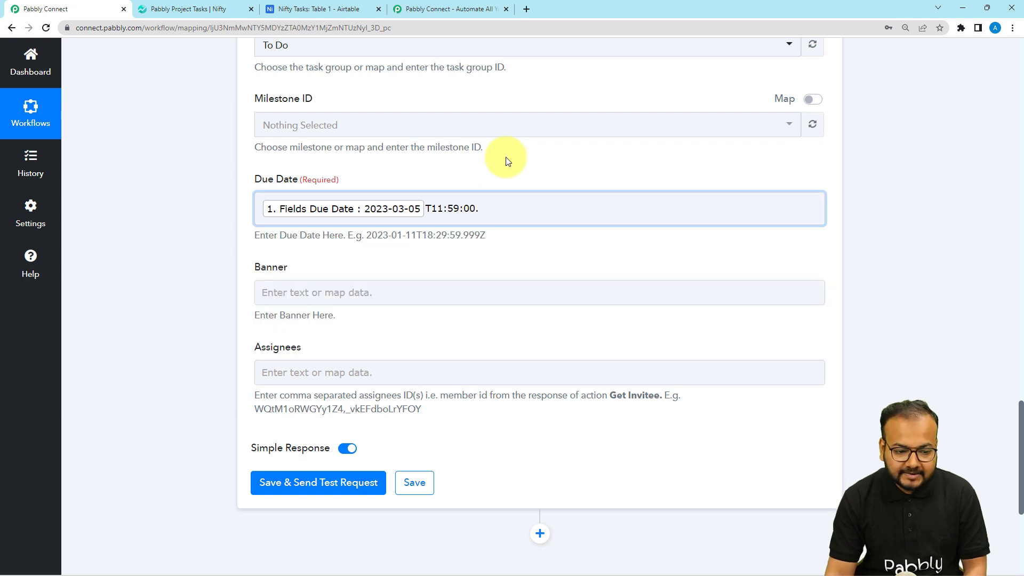
pyautogui.click(482, 208)
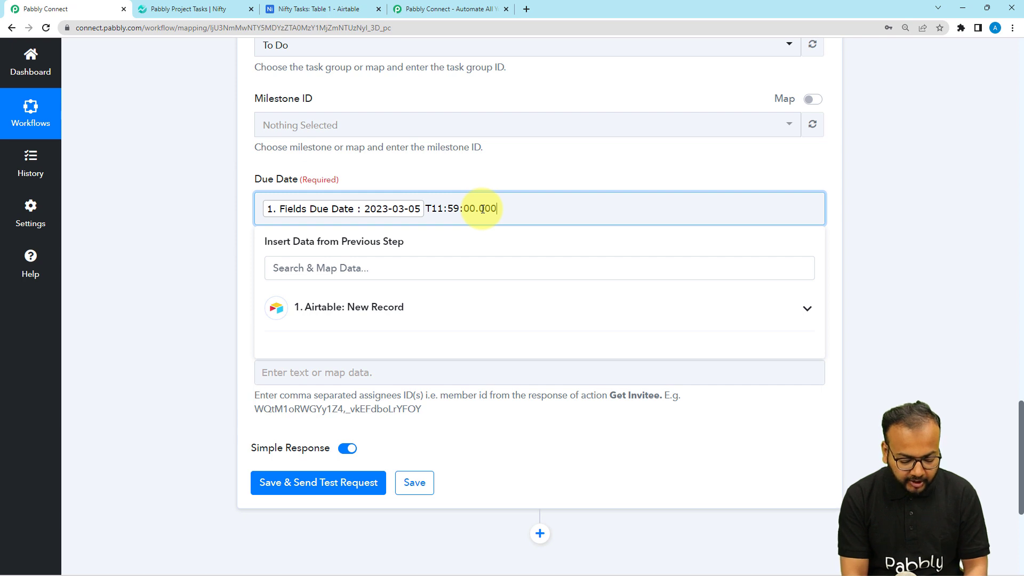
pyautogui.click(512, 184)
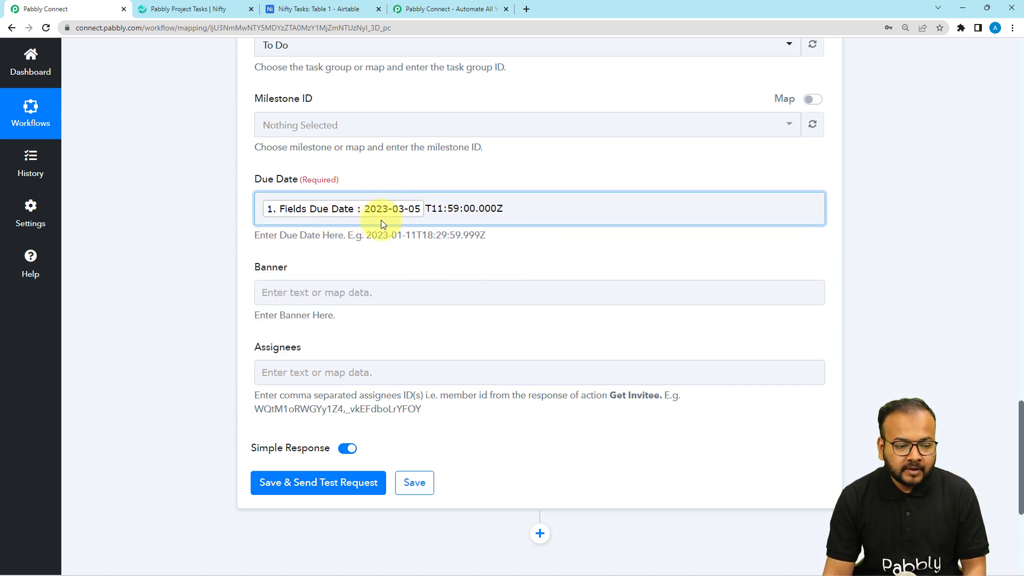
# Step: Review the Create Task action's mapped fields, from Task Name and Description down to Due Date, Banner and Assignees
pyautogui.scroll(8, 380, 222)
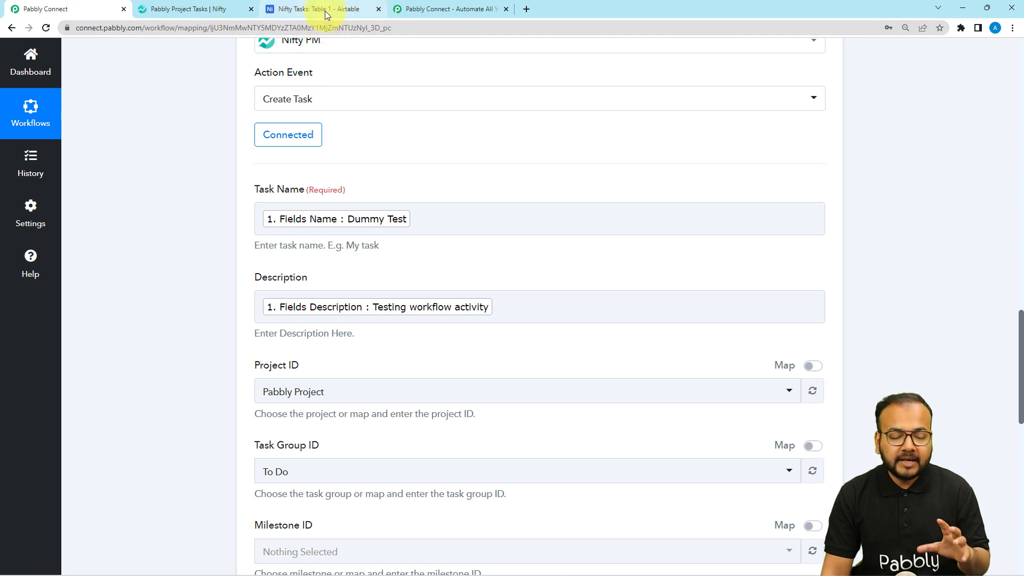
pyautogui.scroll(-4, 212, 279)
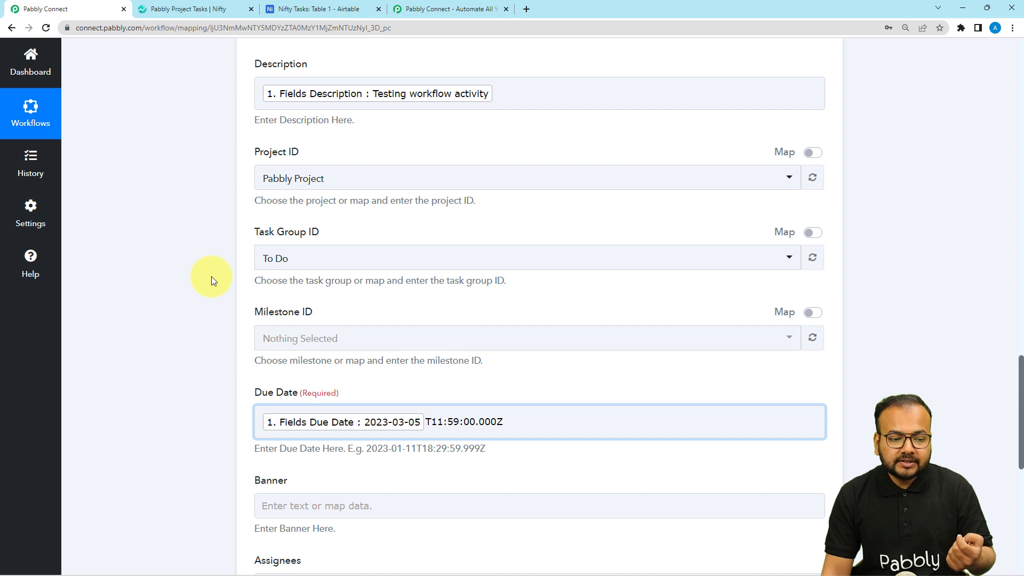
pyautogui.scroll(-4, 211, 276)
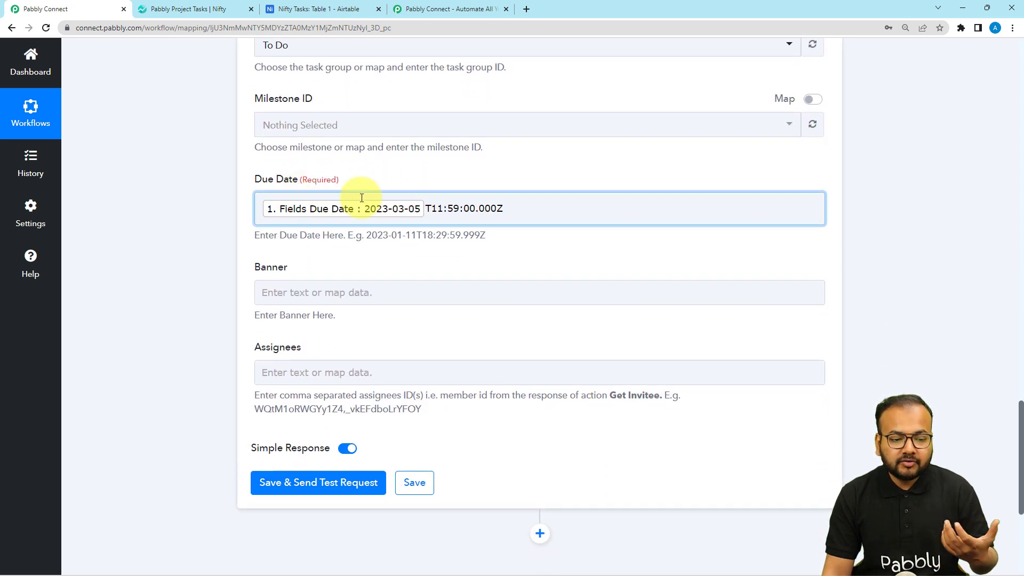
pyautogui.scroll(-2, 187, 229)
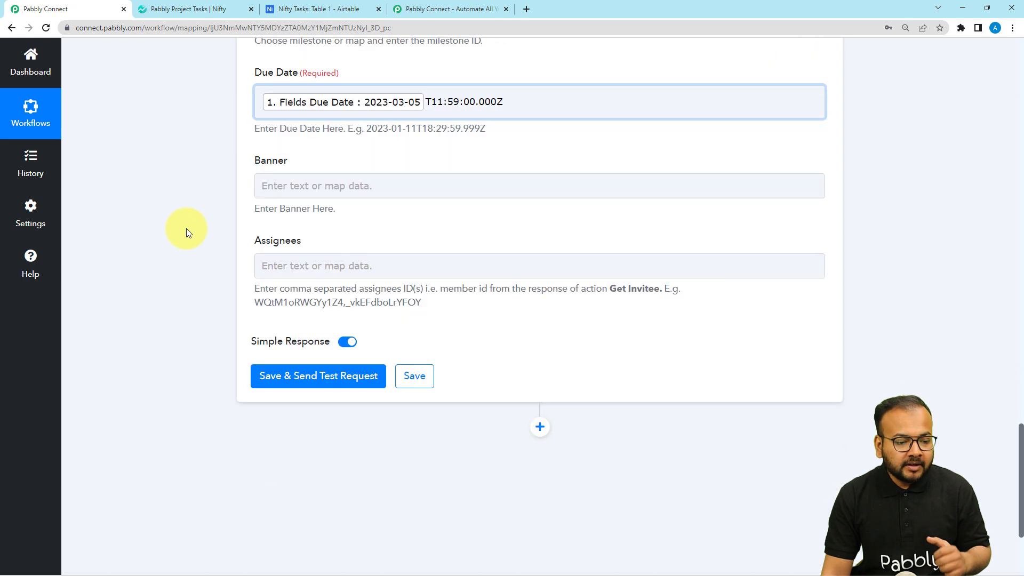
pyautogui.scroll(-2, 351, 238)
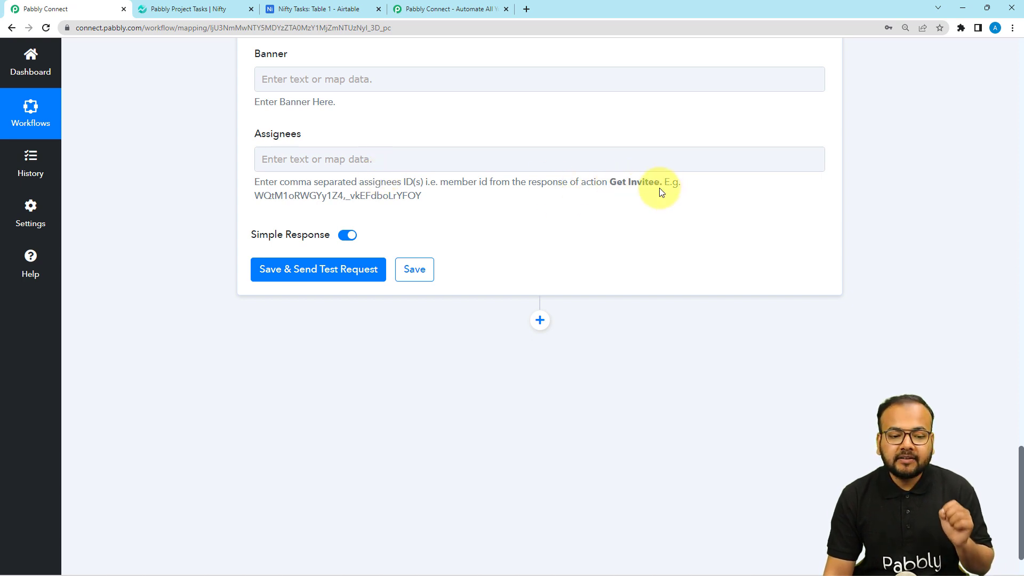
pyautogui.scroll(2, 444, 215)
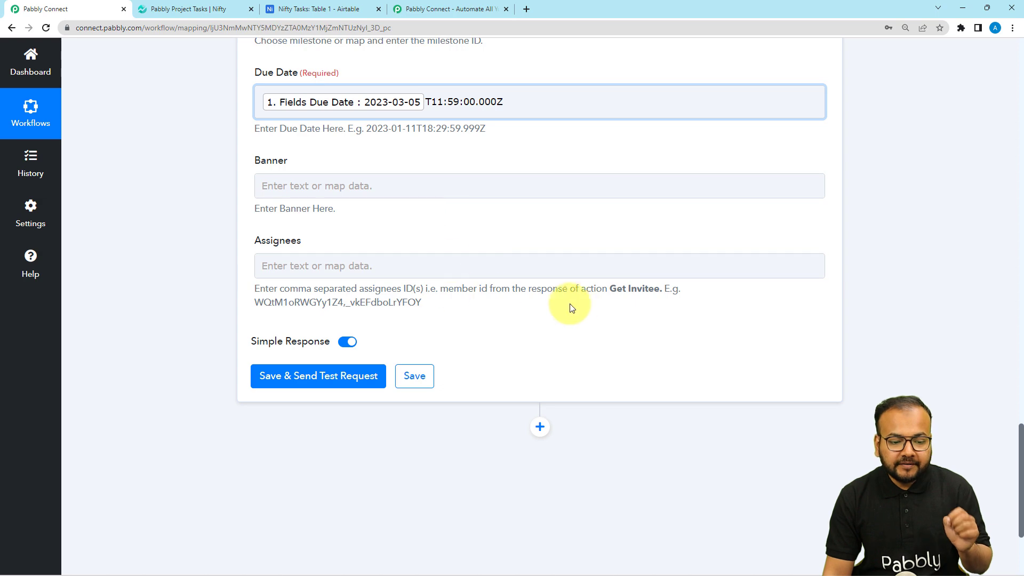
pyautogui.scroll(5, 631, 300)
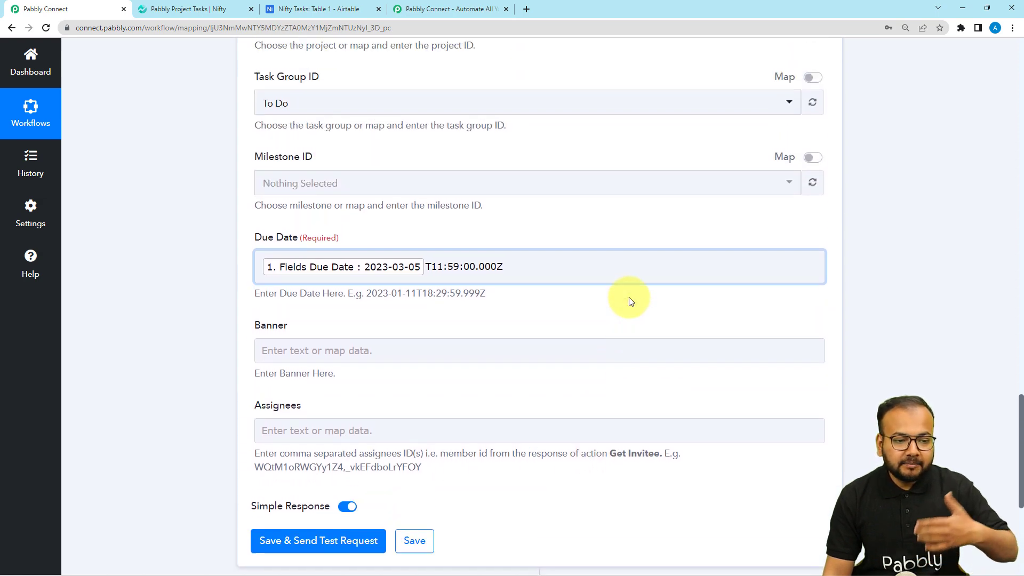
pyautogui.scroll(-2, 630, 301)
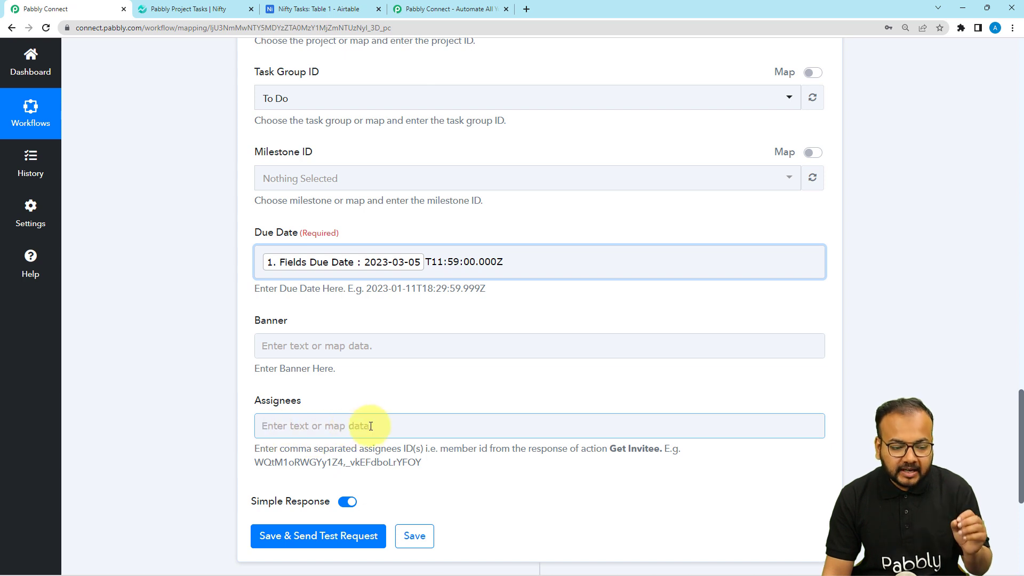
pyautogui.scroll(-2, 178, 384)
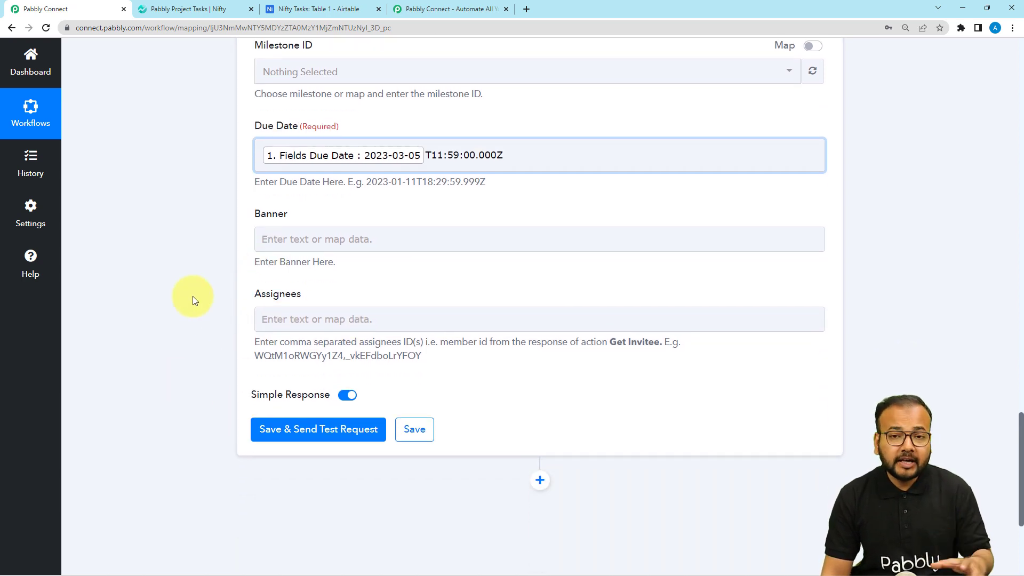
pyautogui.scroll(-2, 193, 296)
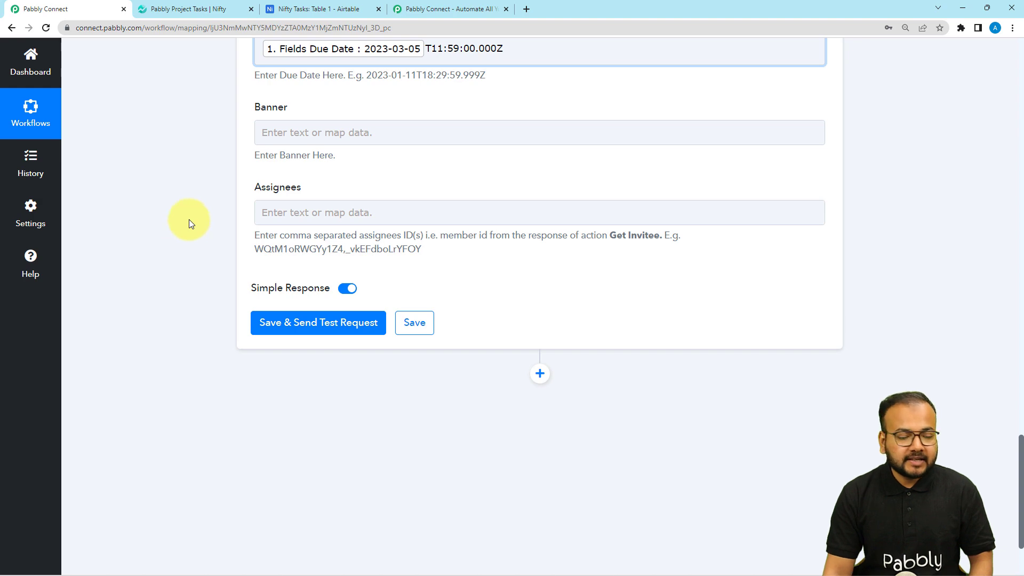
# Step: View Pabbly Project's existing tasks in Nifty, and save and send the Create Task test request in Pabbly Connect
pyautogui.click(299, 9)
pyautogui.click(207, 10)
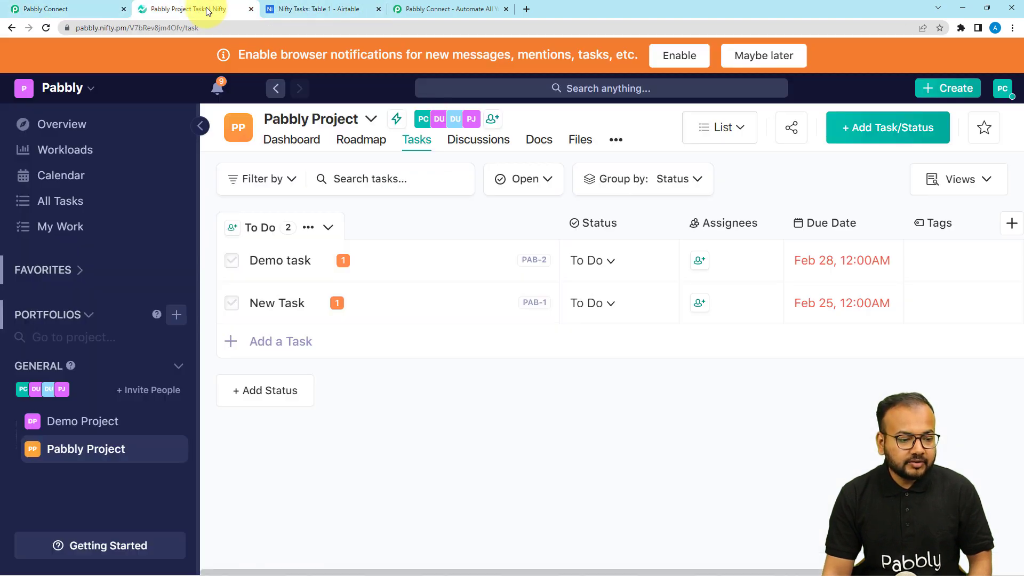
pyautogui.click(64, 13)
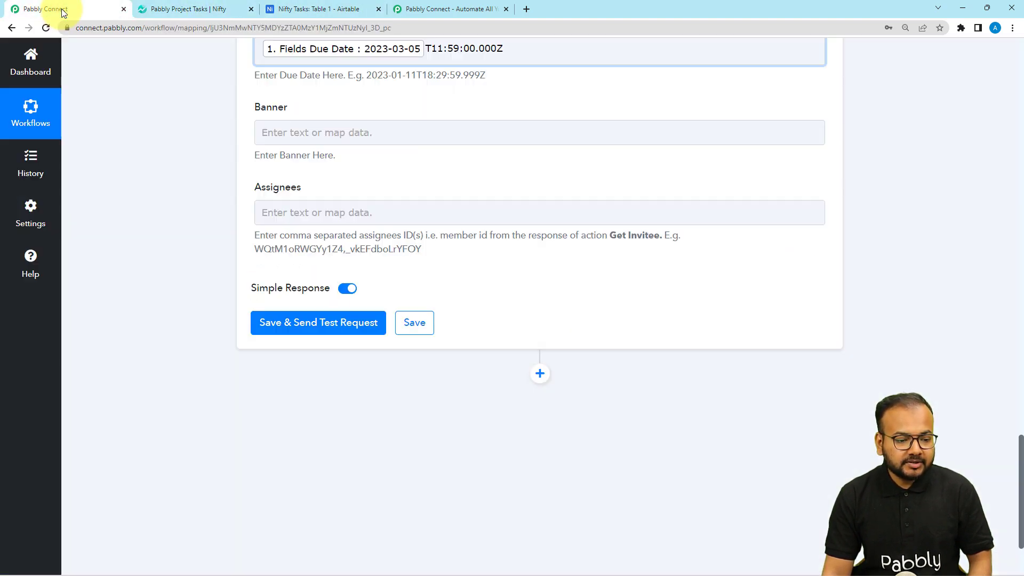
pyautogui.click(269, 327)
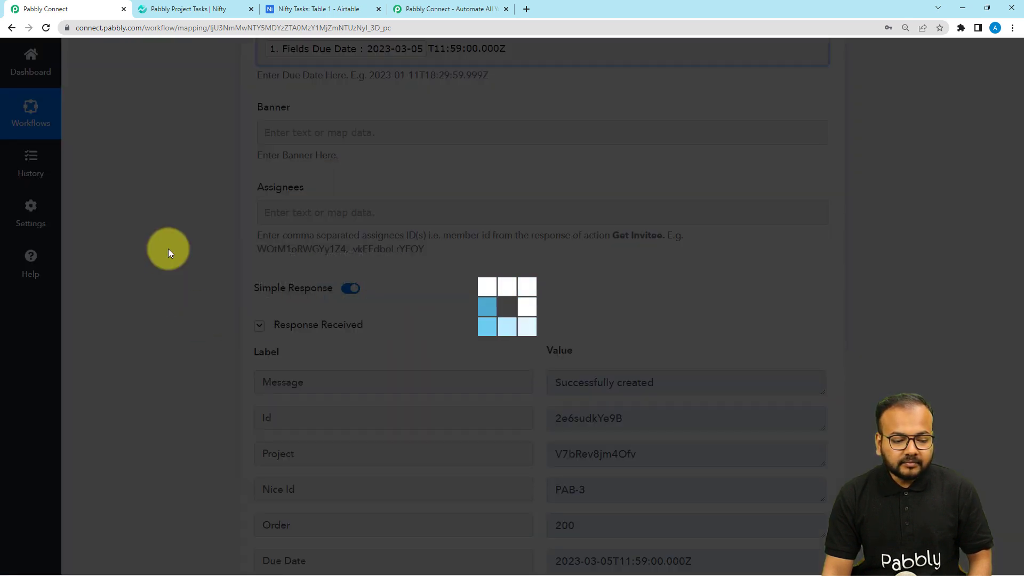
pyautogui.scroll(-3, 168, 249)
pyautogui.scroll(-1, 168, 248)
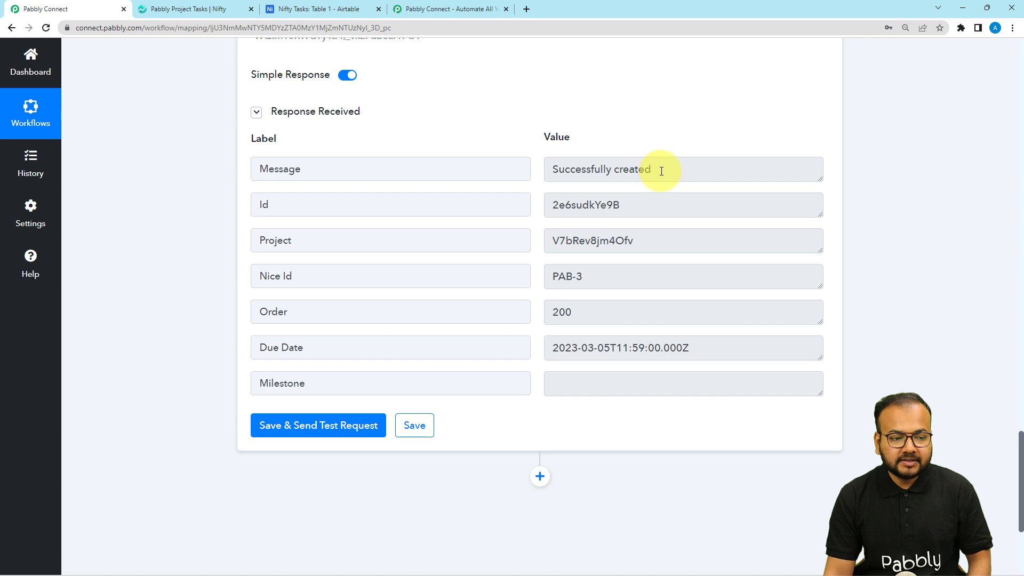
# Step: Compare the new Dummy Test task in Nifty's Pabbly Project with the response received in Pabbly Connect
pyautogui.click(204, 12)
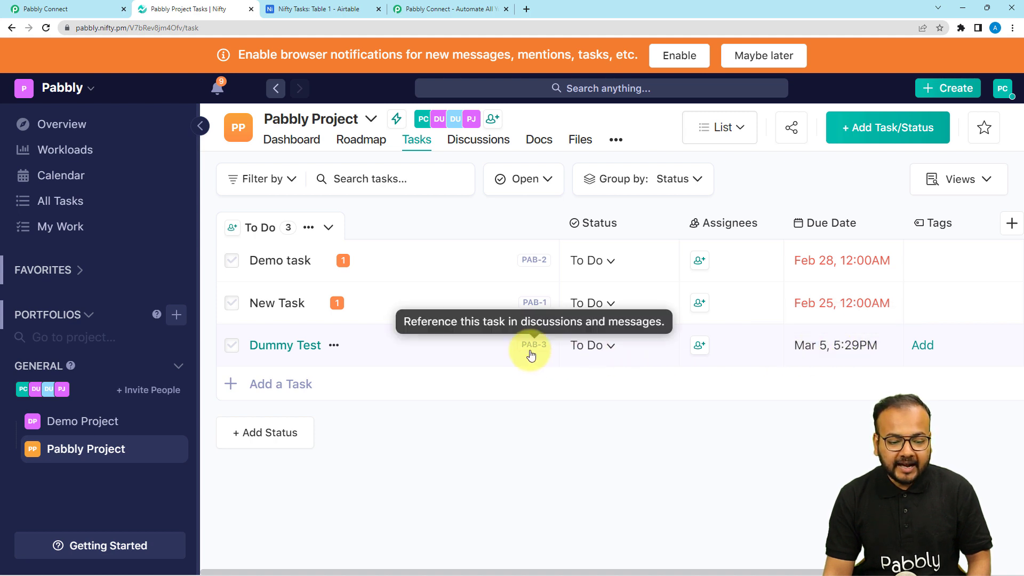
pyautogui.click(48, 8)
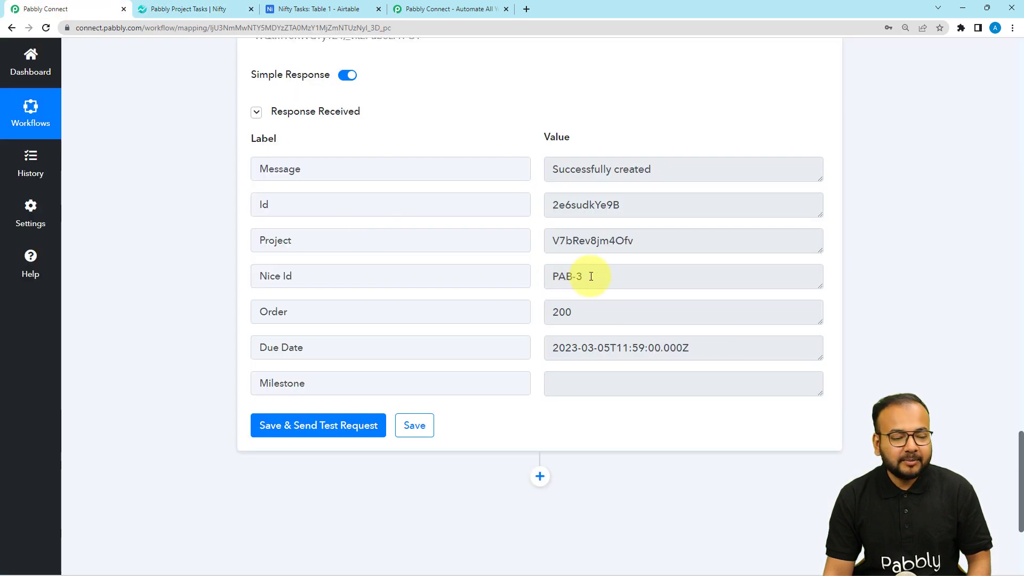
pyautogui.click(169, 9)
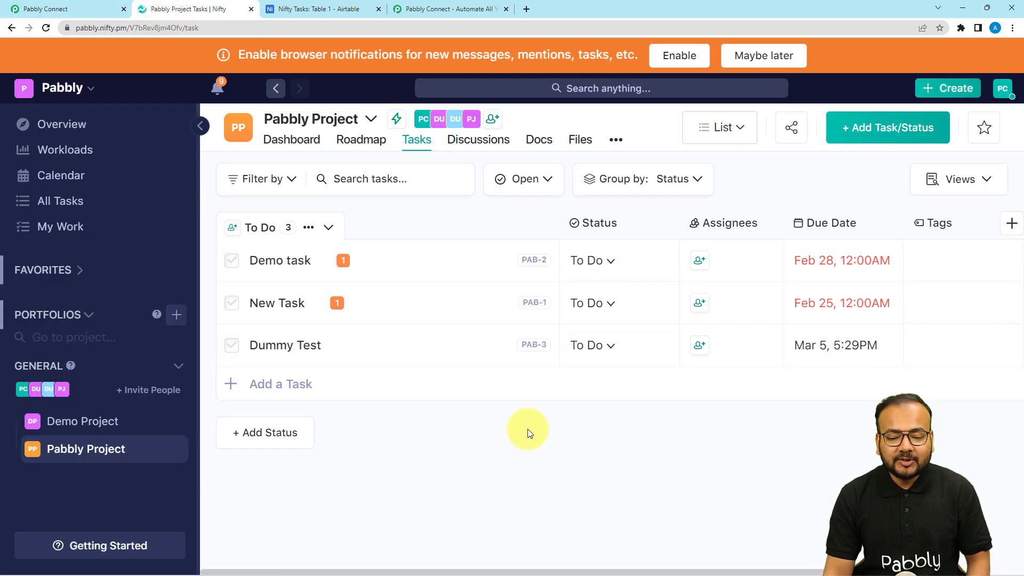
# Step: Return to Pabbly Connect and collapse the Airtable New Record trigger and the Nifty PM Create Task action
pyautogui.click(65, 9)
pyautogui.scroll(2, 350, 202)
pyautogui.scroll(20, 352, 207)
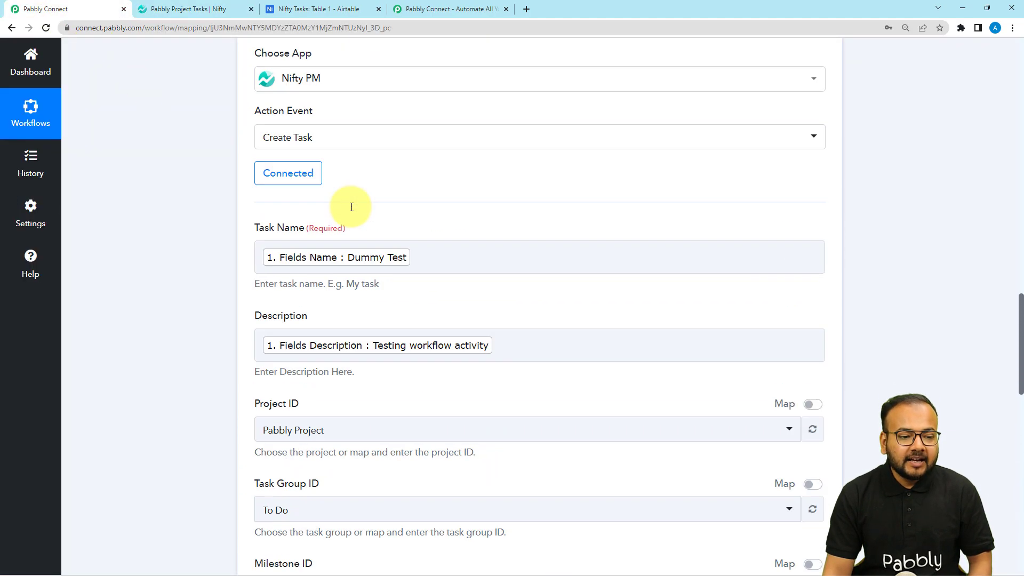
pyautogui.scroll(10, 350, 208)
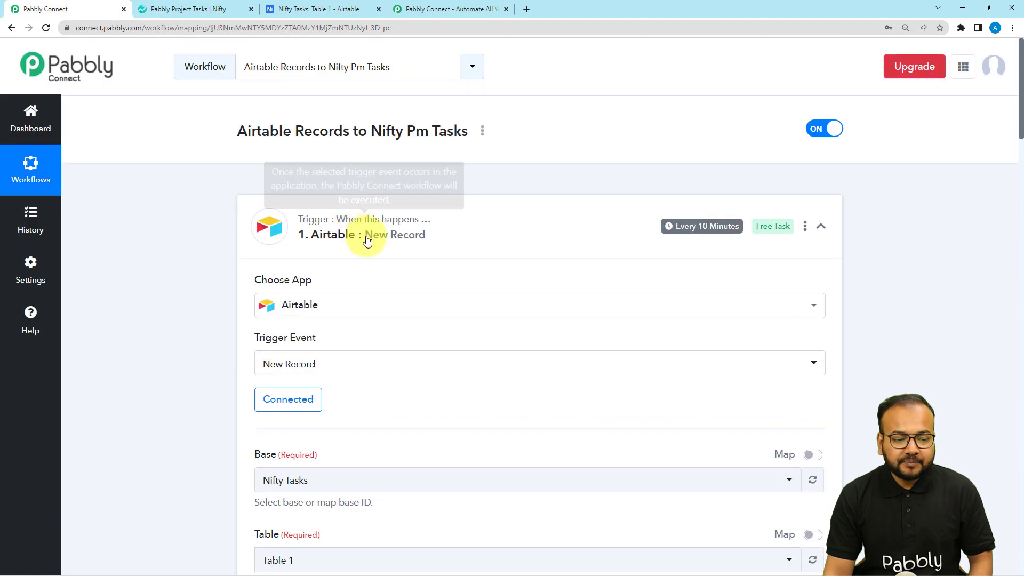
pyautogui.click(366, 237)
pyautogui.click(388, 335)
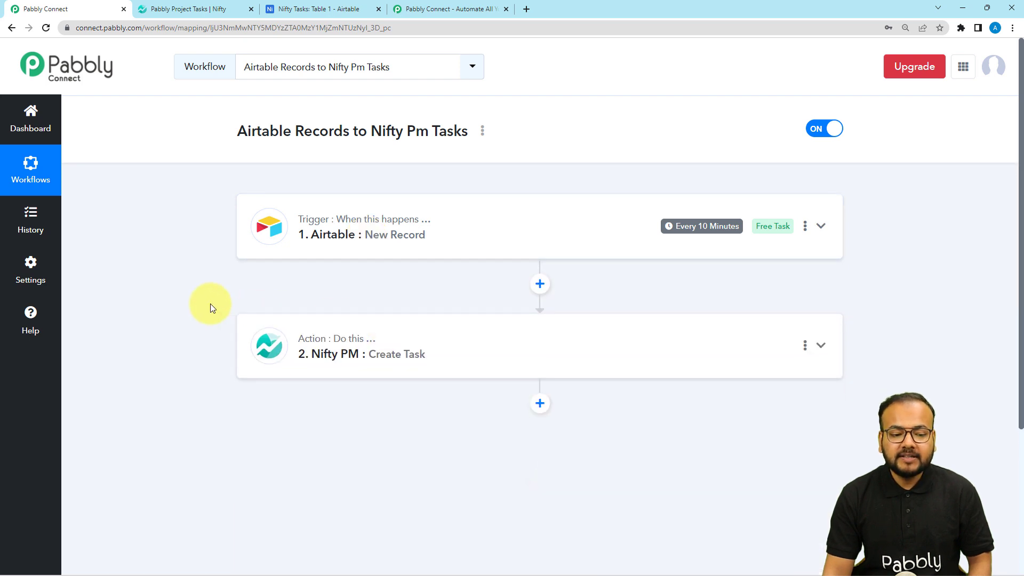